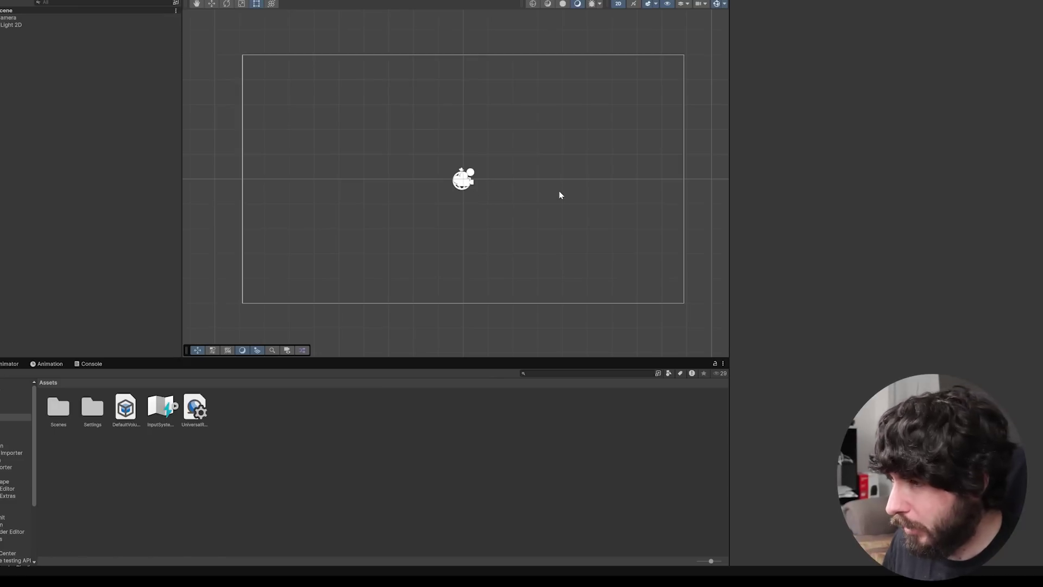
Rename the new white square sprite to 'player'.
middle_click_drag(561, 194, 597, 201)
scroll(533, 198, "down", 3)
scroll(502, 173, "up", 2)
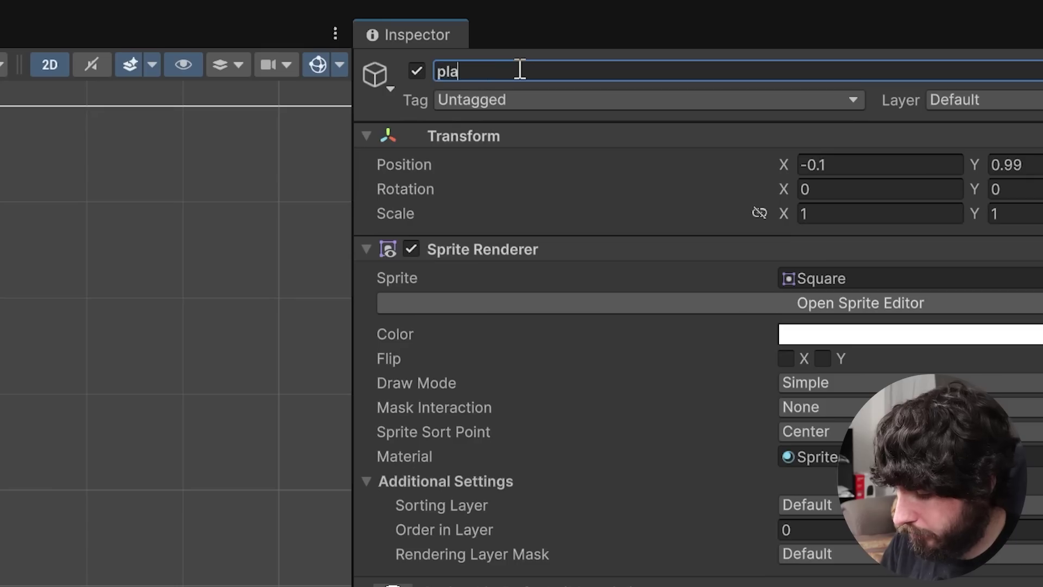
type("yer")
scroll(472, 180, "down", 2)
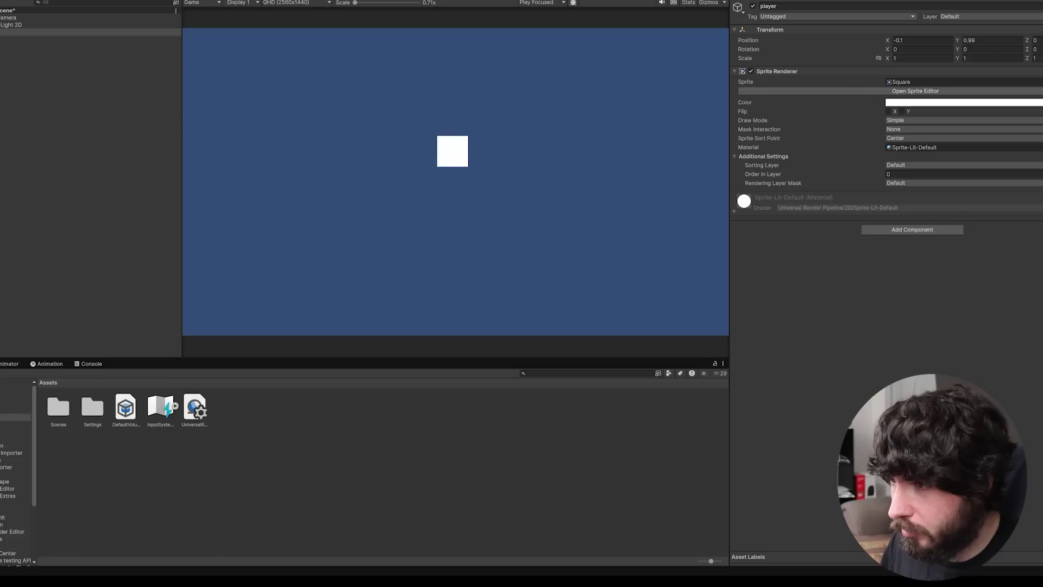
Play-test the scene with the player square, then reselect the player.
key("ctrl+p")
key("ctrl+p")
scroll(444, 200, "up", 2)
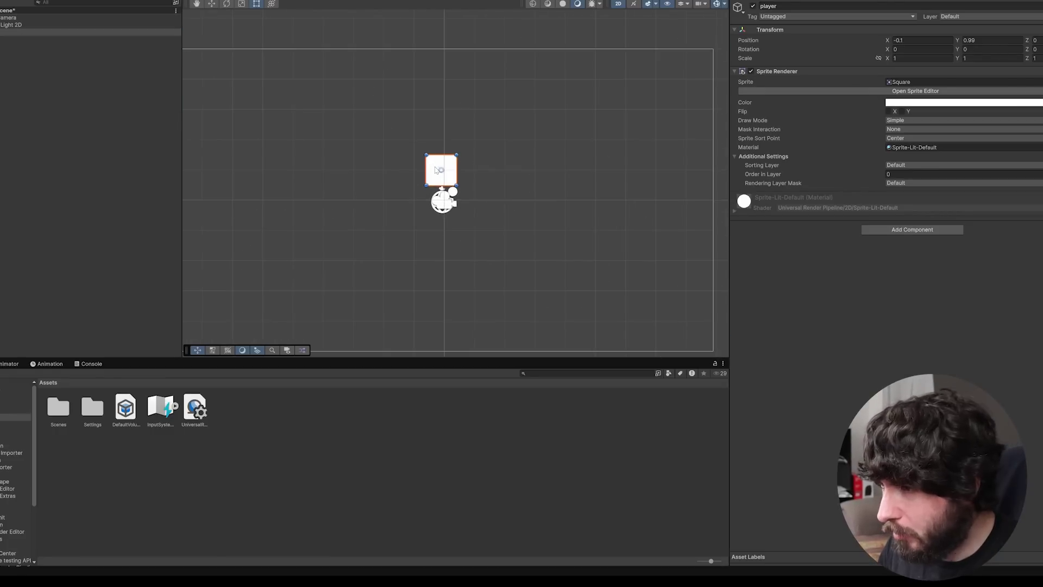
key("ctrl+p")
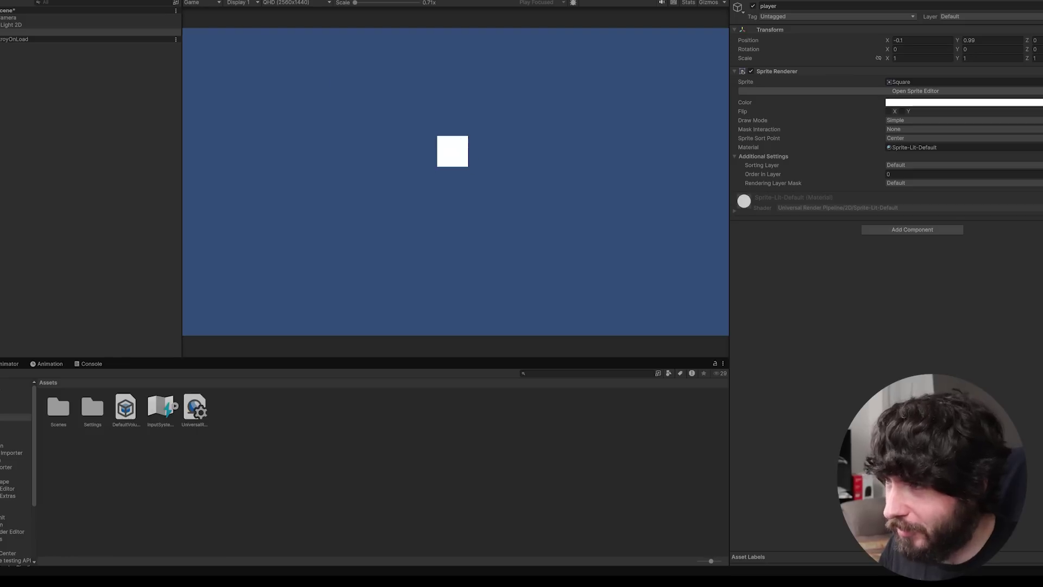
key("ctrl+p")
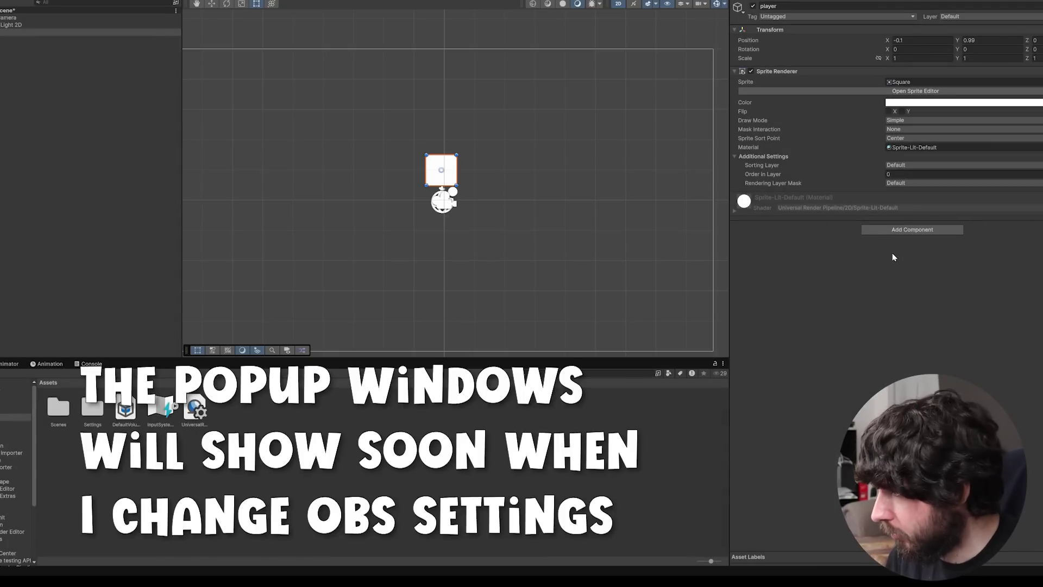
key("ctrl+p")
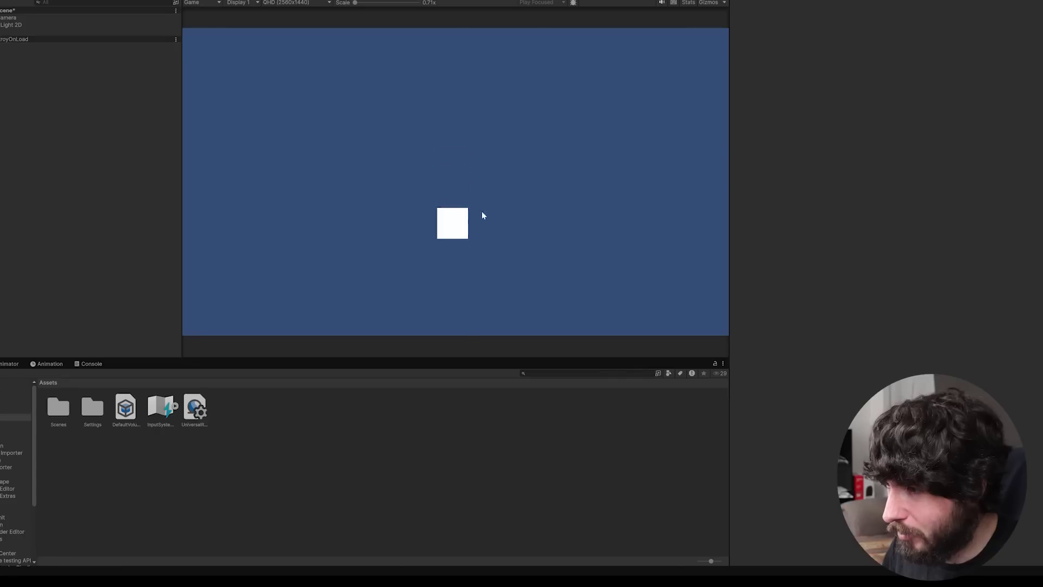
key("ctrl+p")
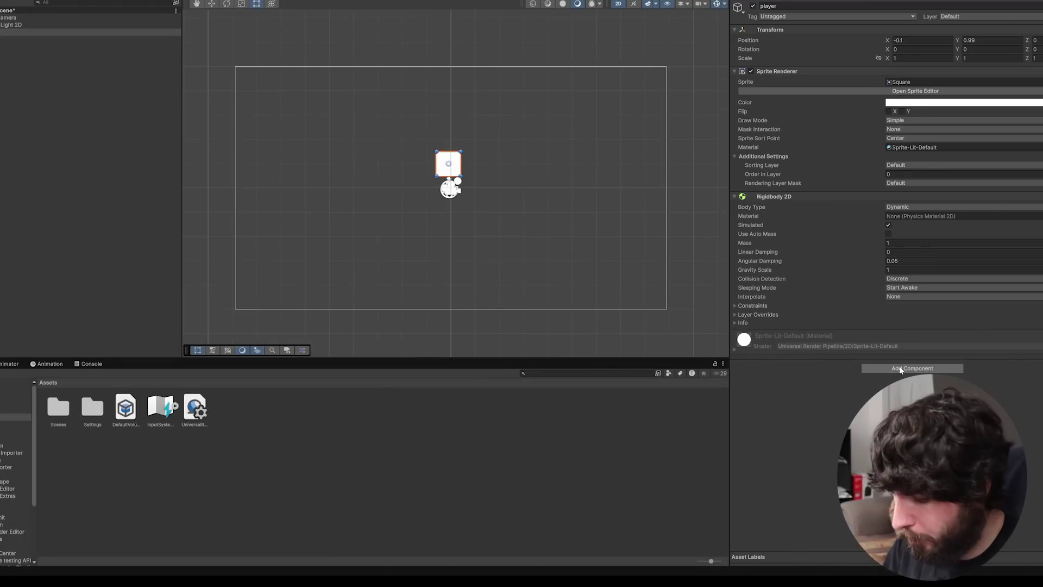
left_click(625, 250)
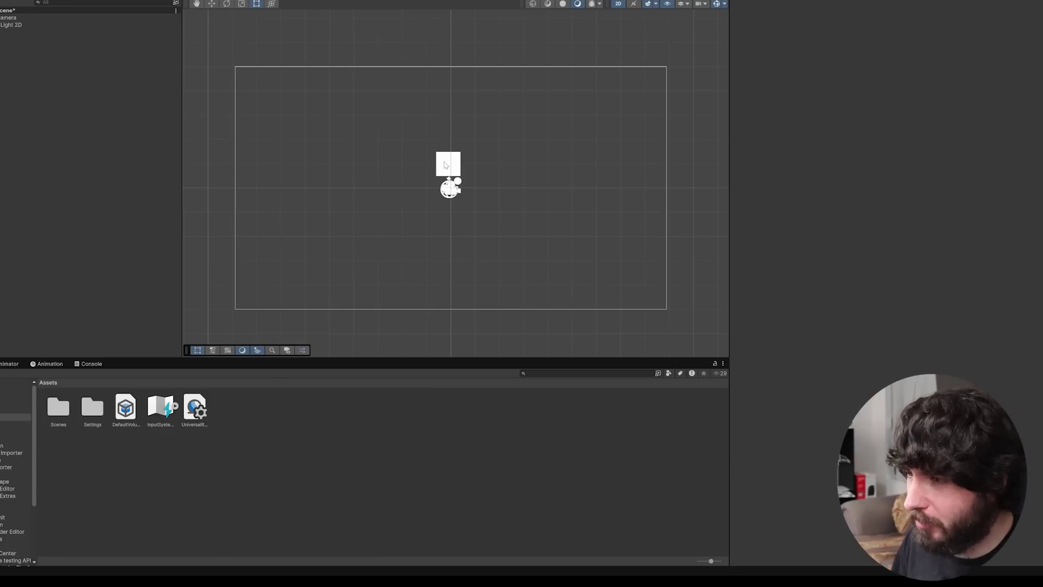
left_click(445, 165)
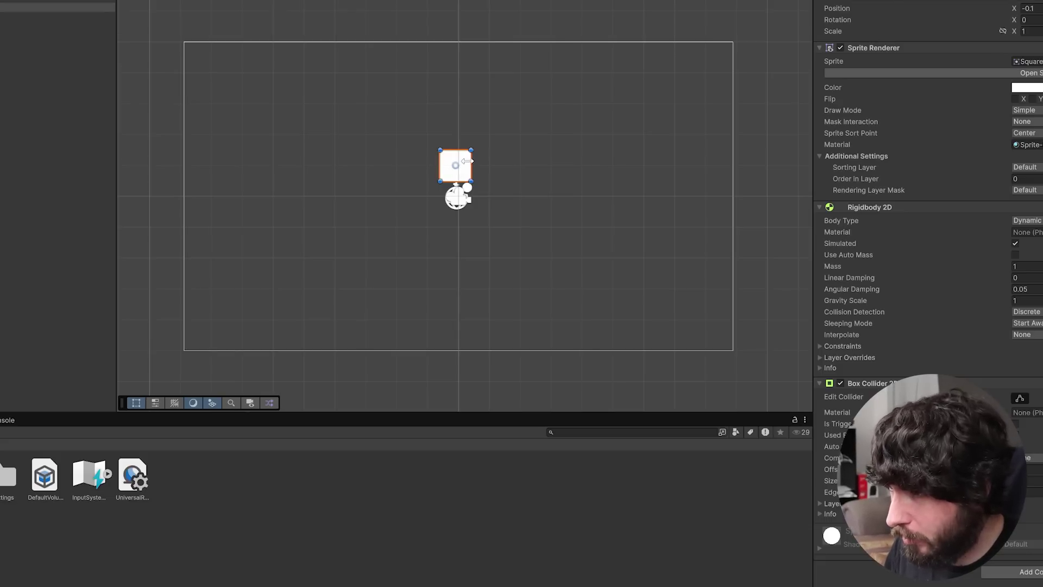
Duplicate the player into a ground bar below it and remove the copy's Rigidbody 2D.
key("ctrl+d")
left_click_drag(467, 162, 617, 247)
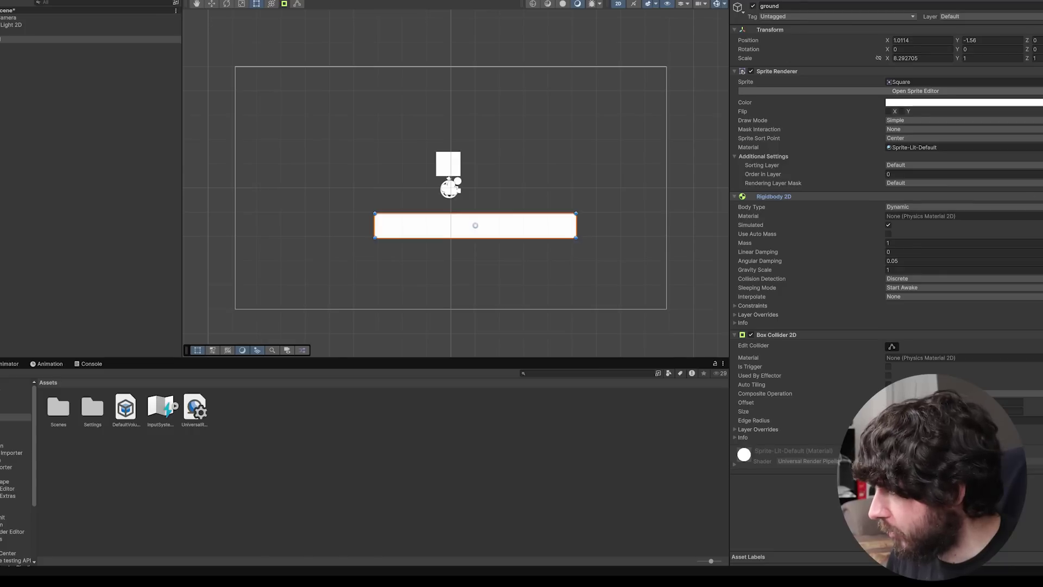
left_click(1025, 224)
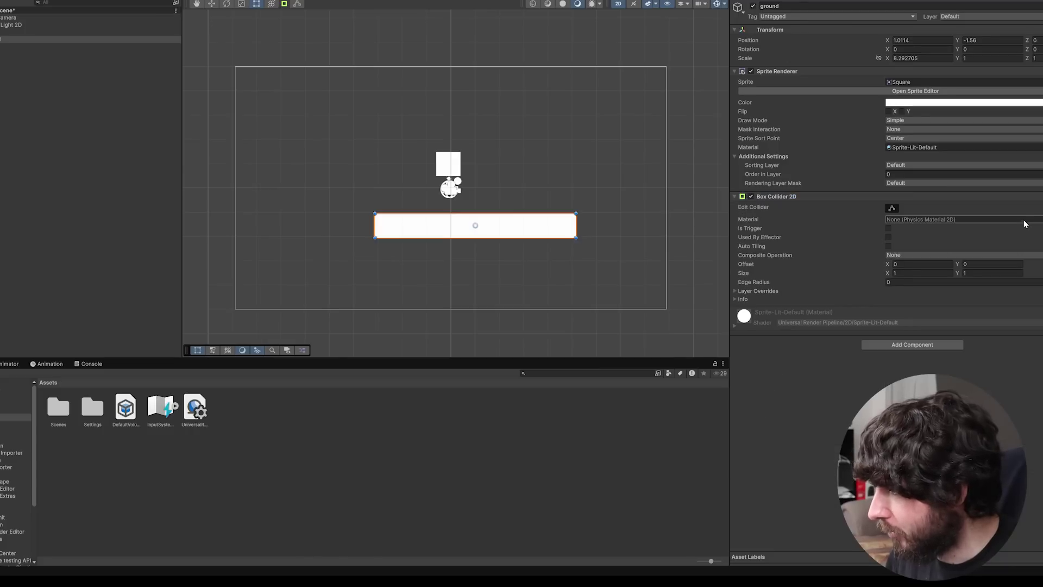
left_click(563, 161)
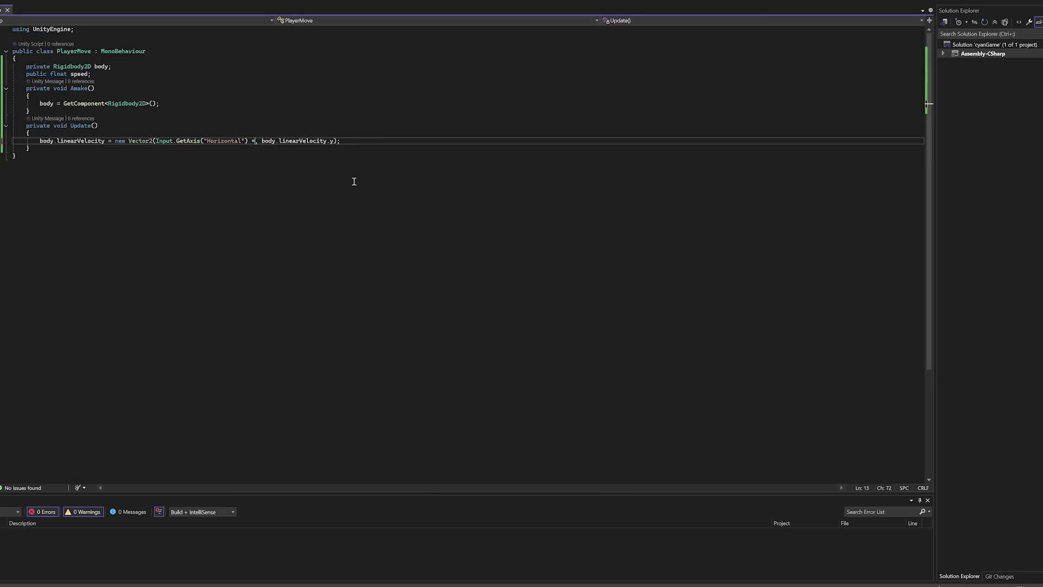
Multiply horizontal input by speed and test moving the player left and right.
type("speed")
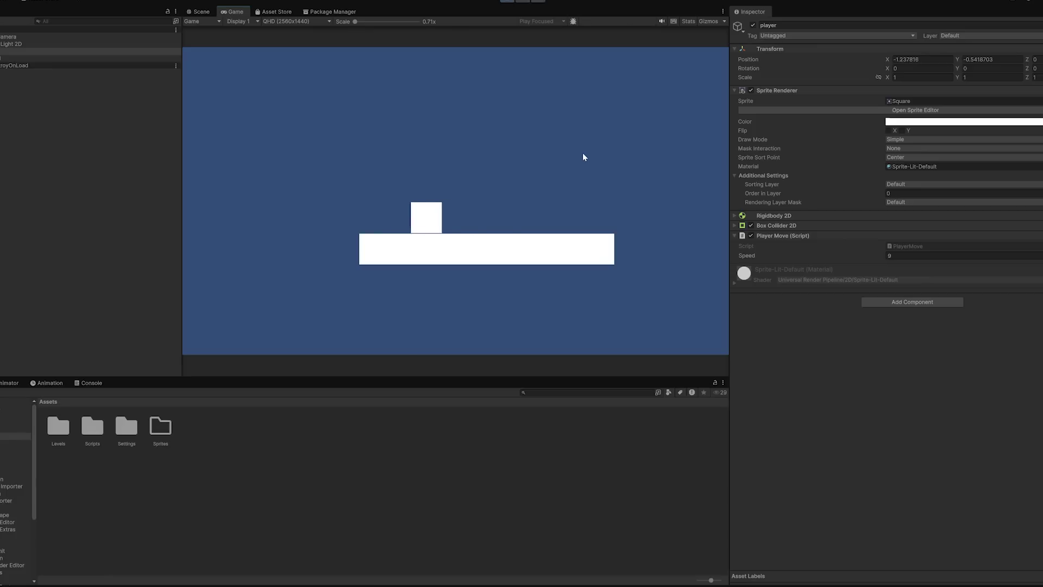
key("Right")
key("Left")
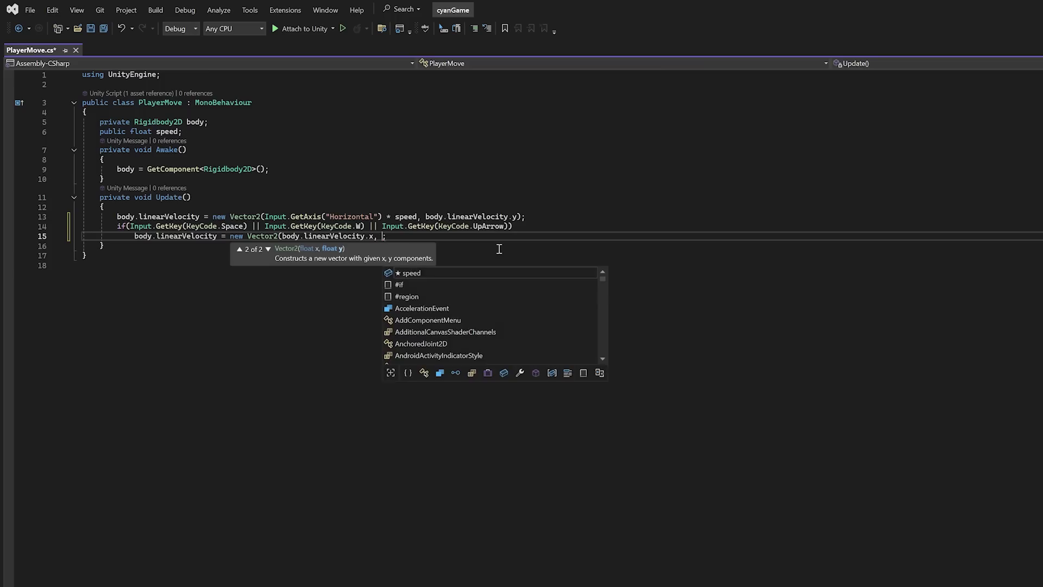
Use jumpSpeed for the jump velocity and declare a public float jumpSpeed field.
type("jumpSpeed)")
left_click(296, 133)
key("Return")
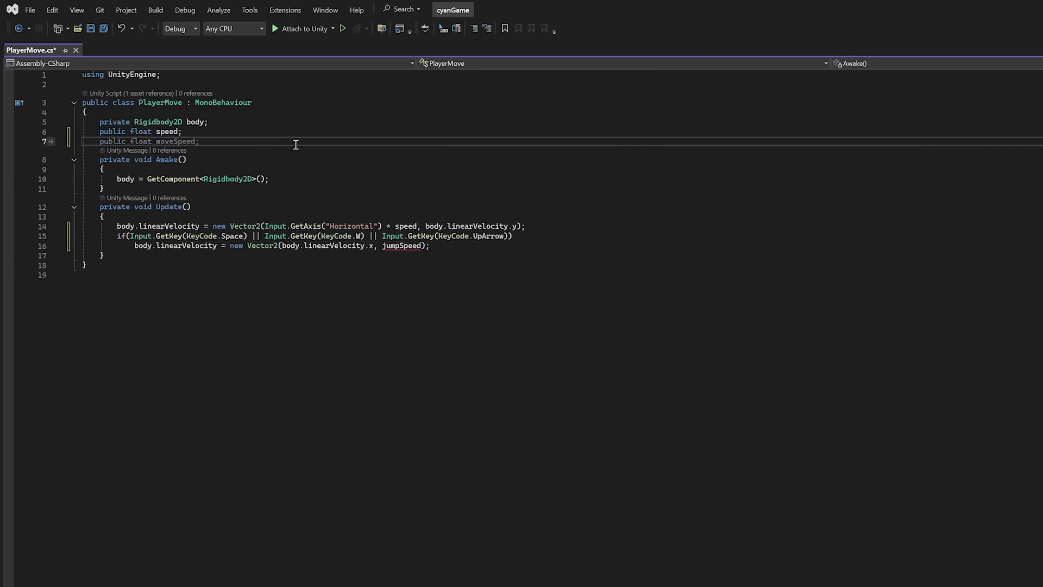
type("public float jumpSpeed;")
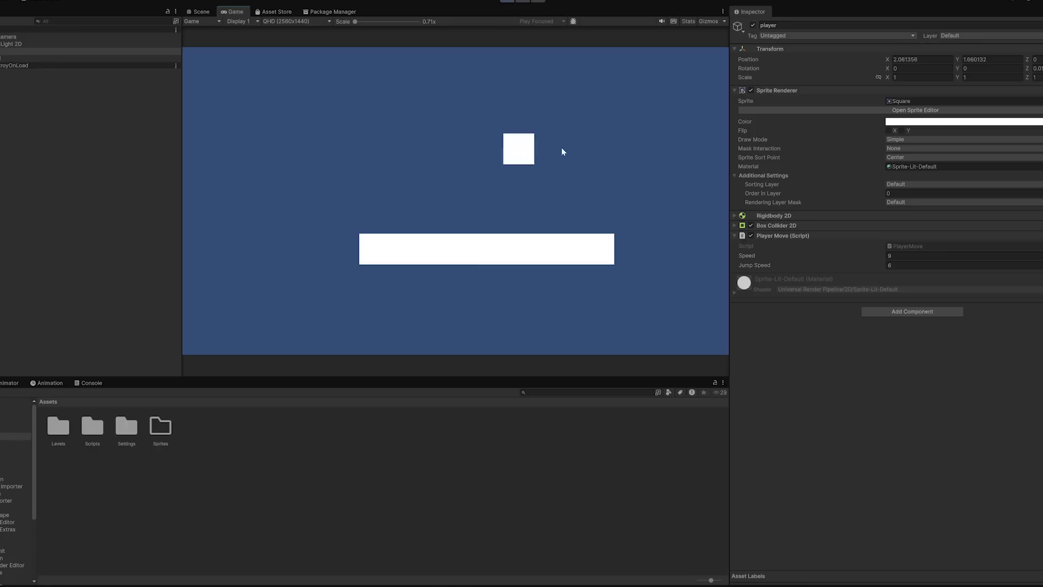
Play-test running and jumping the player left and right across the ground.
key("Left")
key("Right")
key("space")
key("Left")
key("Right")
key("space")
key("Left")
key("space")
Draw the green character's two legs and fill their colours.
mouse_move(354, 291)
left_mouse_down()
mouse_move(349, 396)
mouse_move(396, 291)
mouse_move(407, 291)
left_mouse_up()
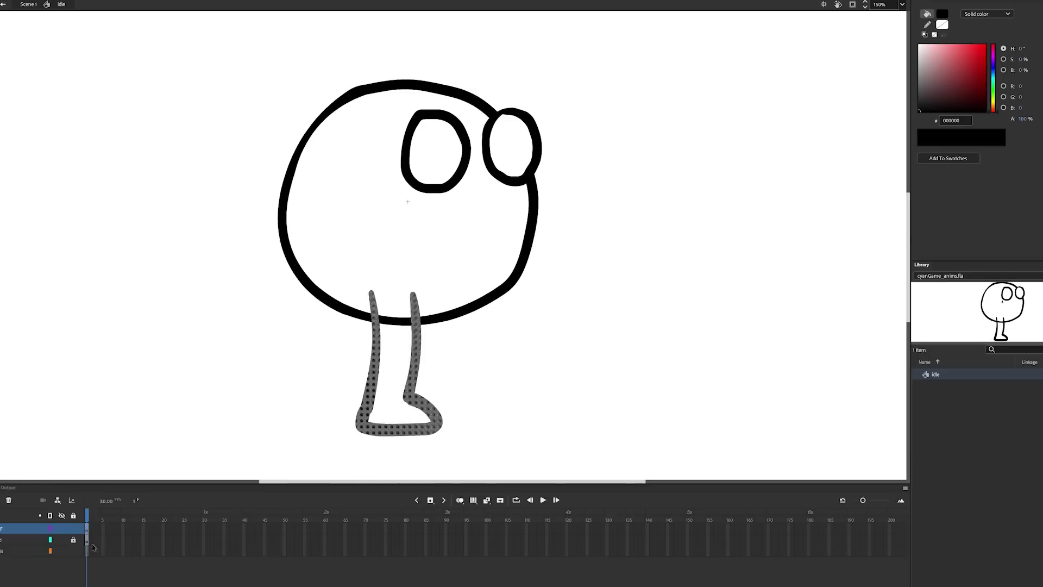
left_click_drag(462, 410, 511, 430)
left_click(380, 358)
left_click(288, 218)
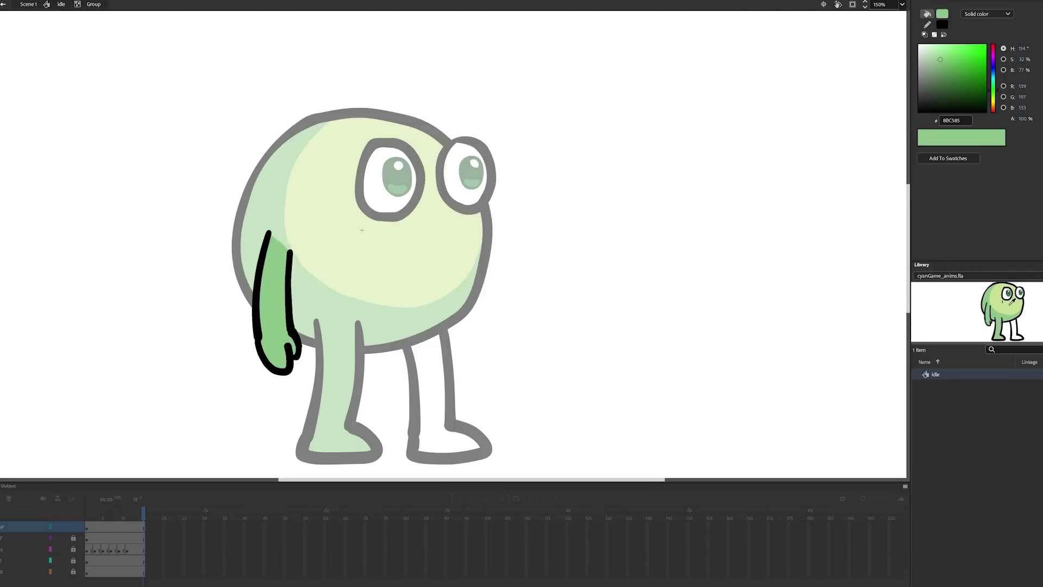
key("Escape")
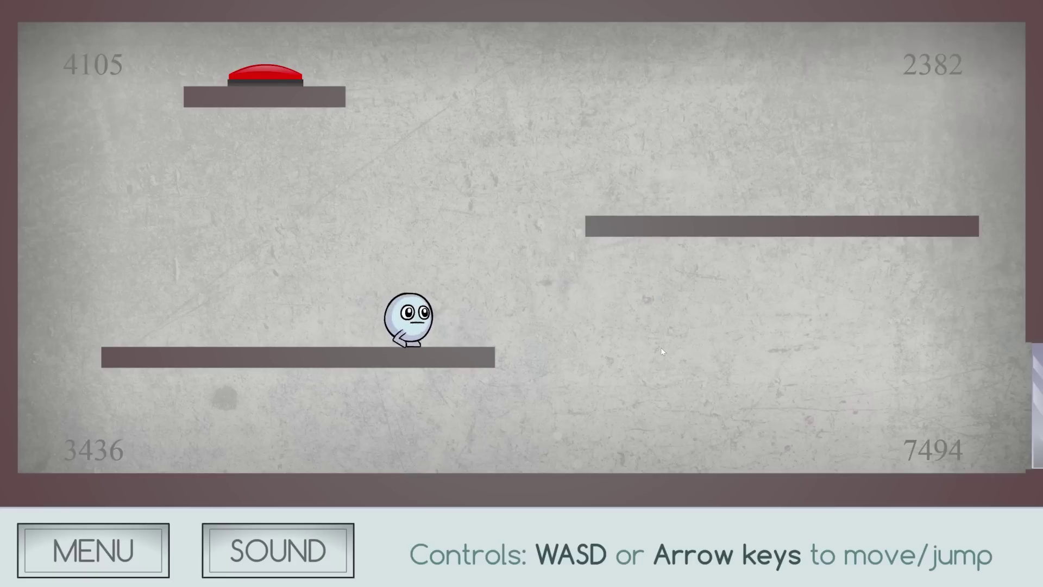
Outline the pale leg in dark ink.
key("Right")
key("Up")
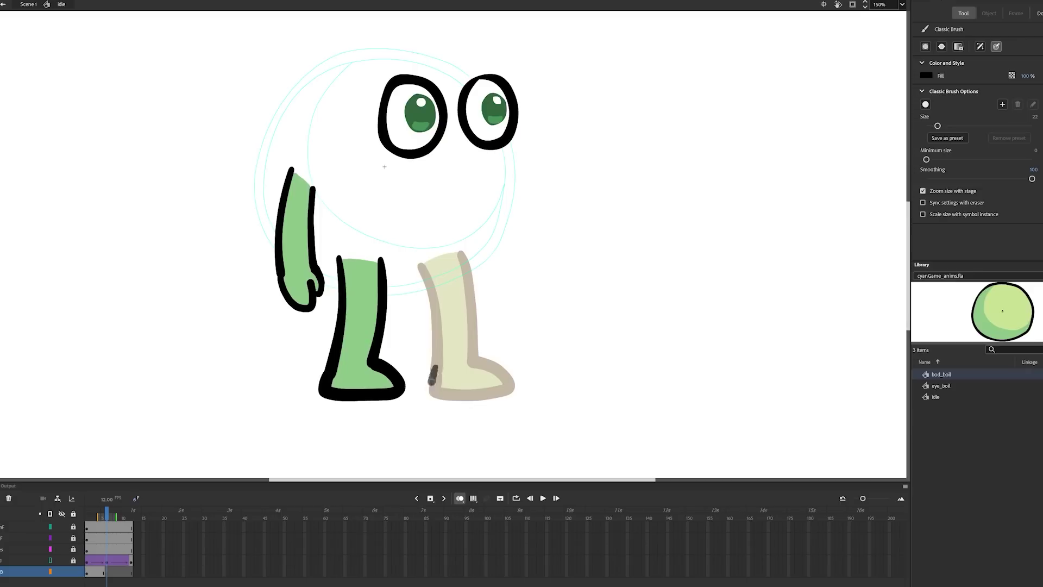
mouse_move(434, 381)
left_mouse_down()
mouse_move(479, 361)
mouse_move(476, 320)
left_mouse_up()
left_click_drag(462, 255, 476, 320)
left_click_drag(424, 255, 434, 367)
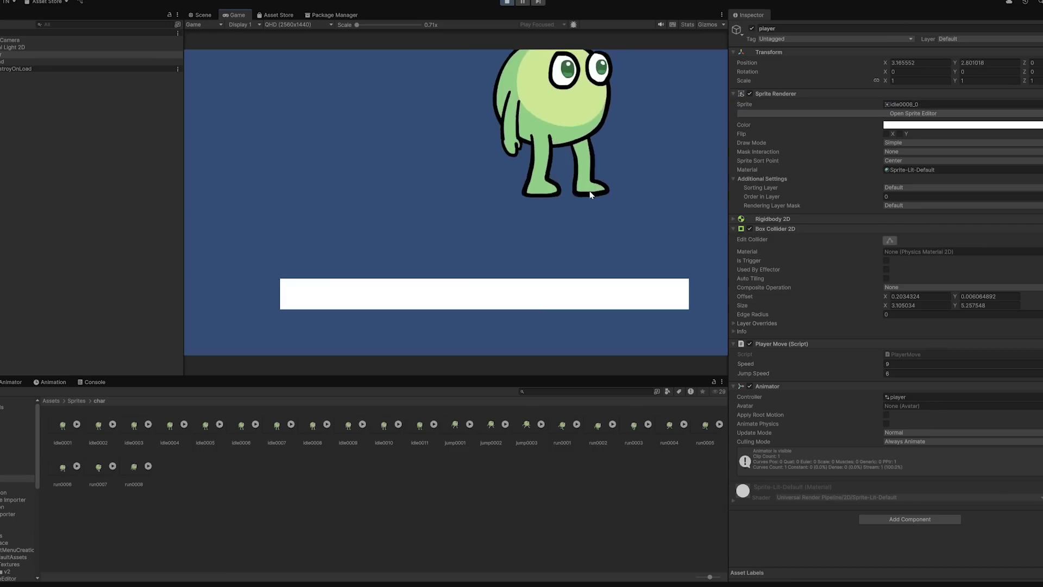
Add the jump SetTrigger call and set the jump-to-idle transition condition to grounded.
key("Left")
key("space")
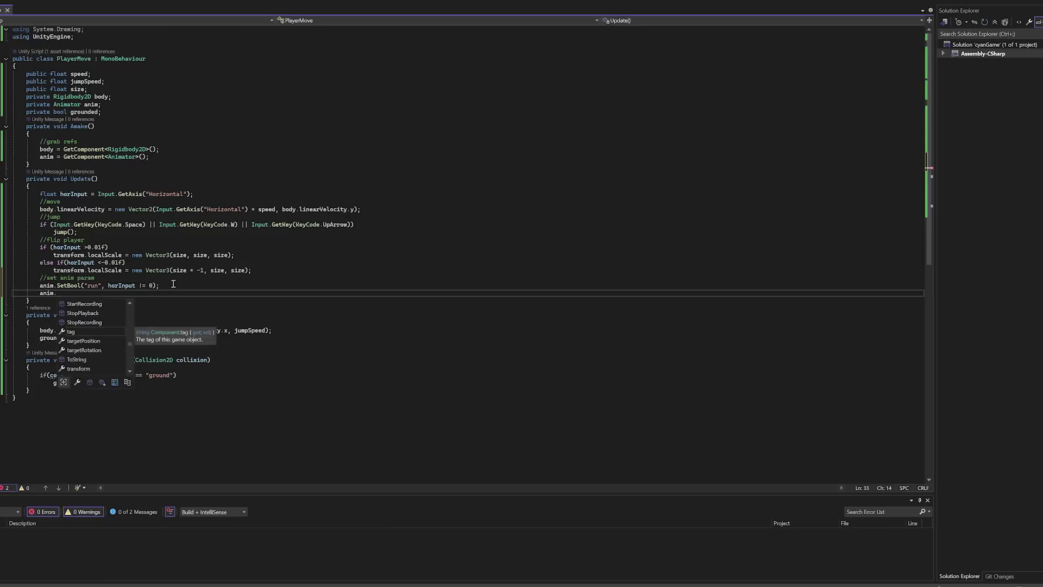
type("Setr")
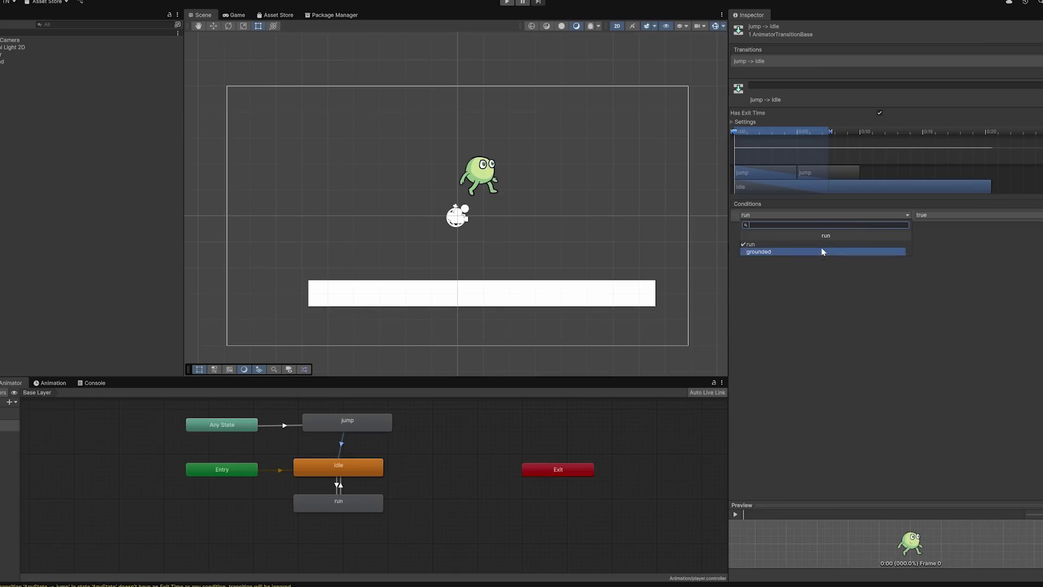
left_click(823, 251)
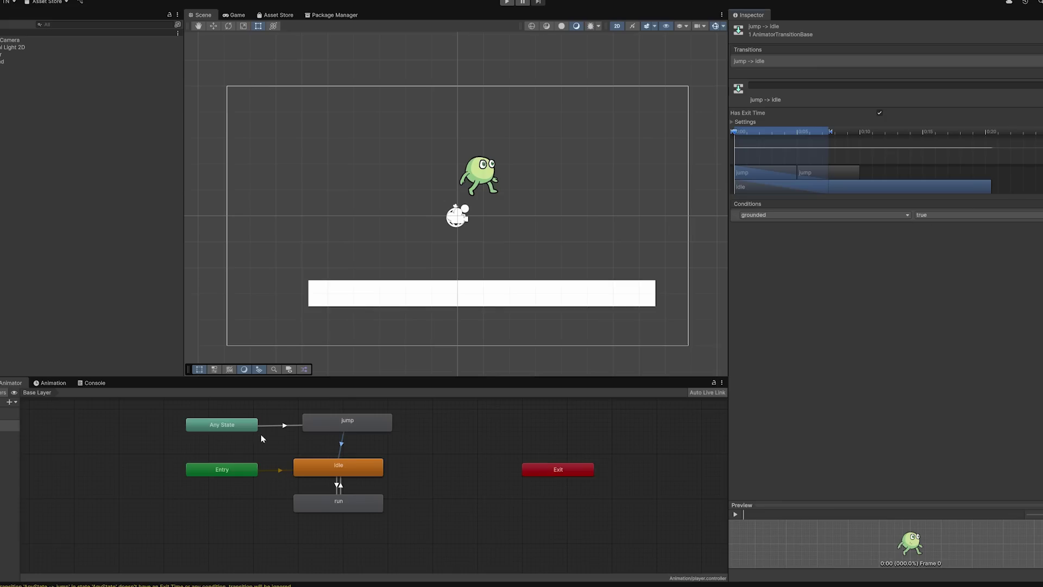
left_click(283, 426)
Play-test the run and jump animations using Space, A and D.
key("ctrl+p")
key("space")
key("a")
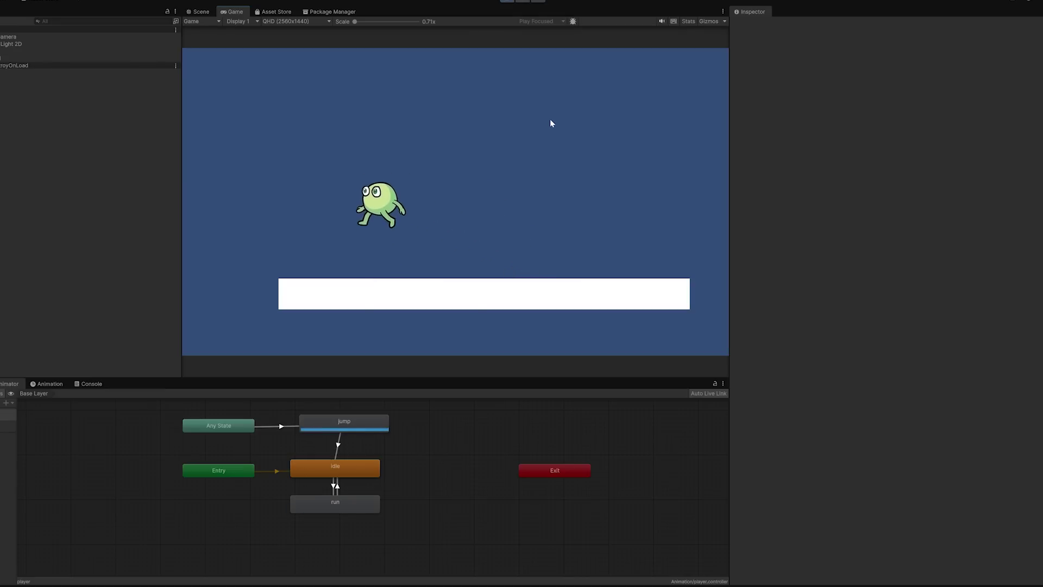
key("d")
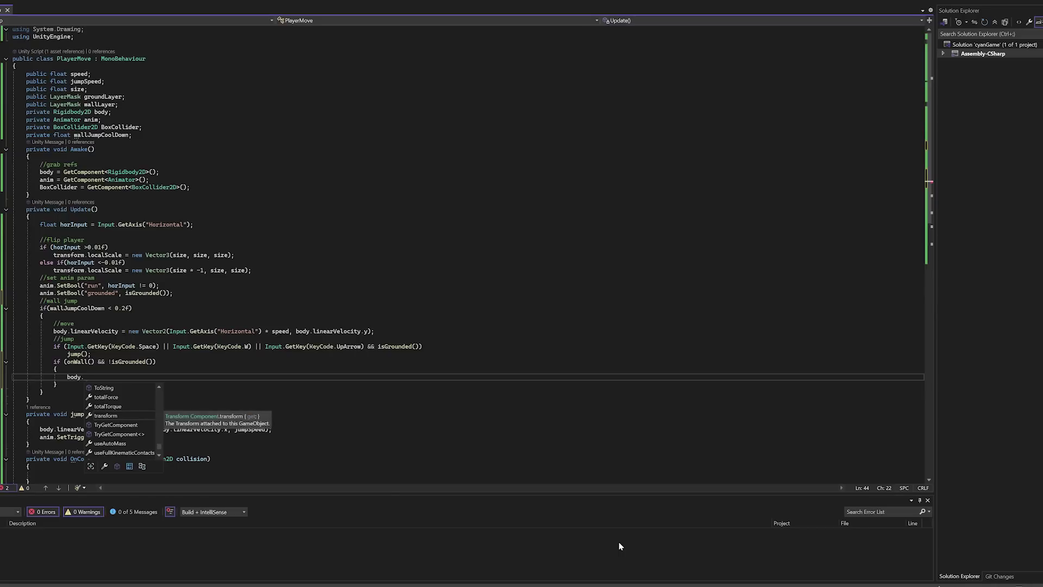
Set body.gravityScale to 0 and set body.linearVelocity in the wall-cling block.
type("gravityScale = 0;")
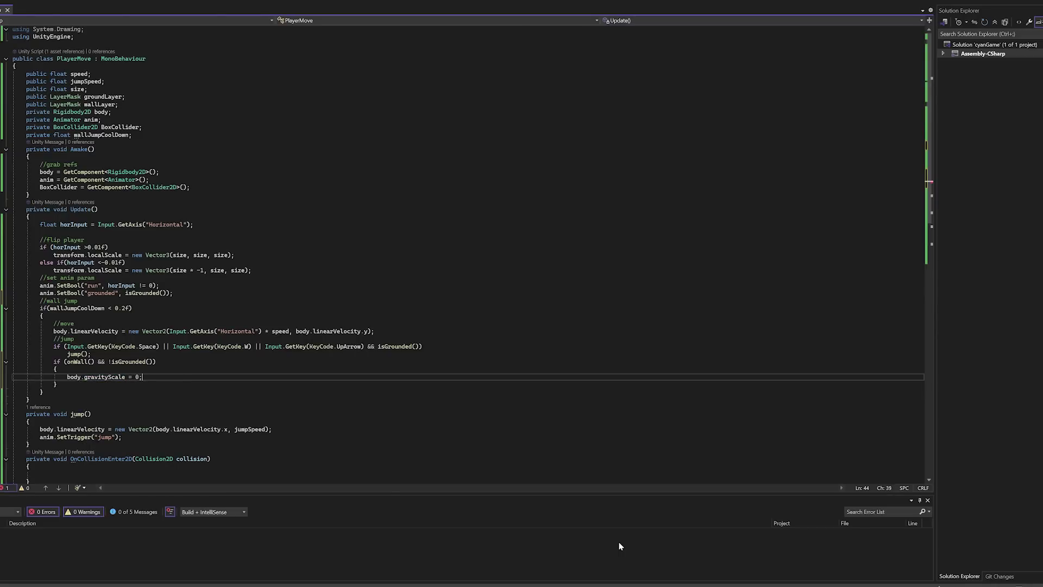
key("Return")
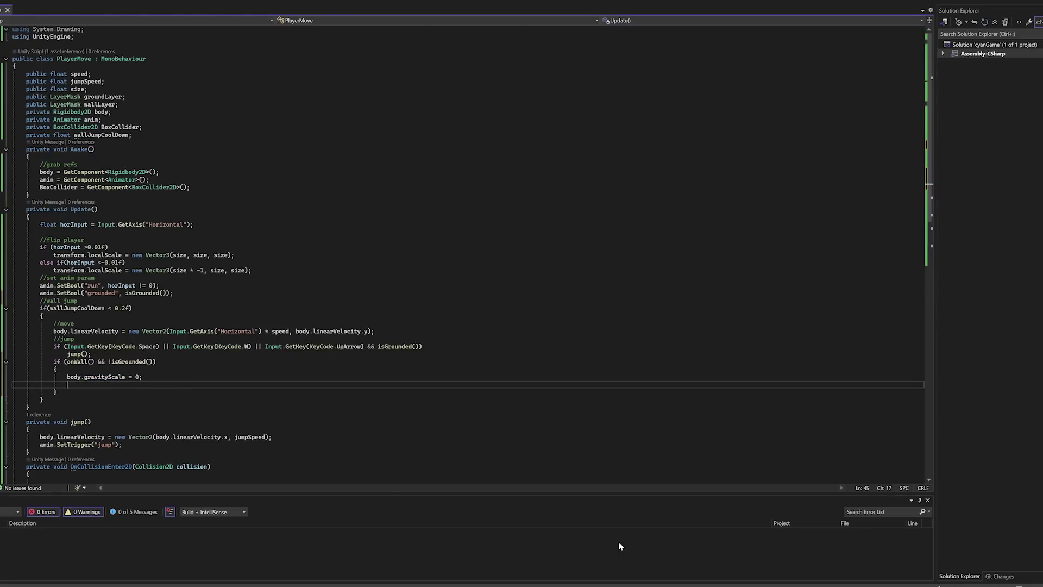
type("body.line")
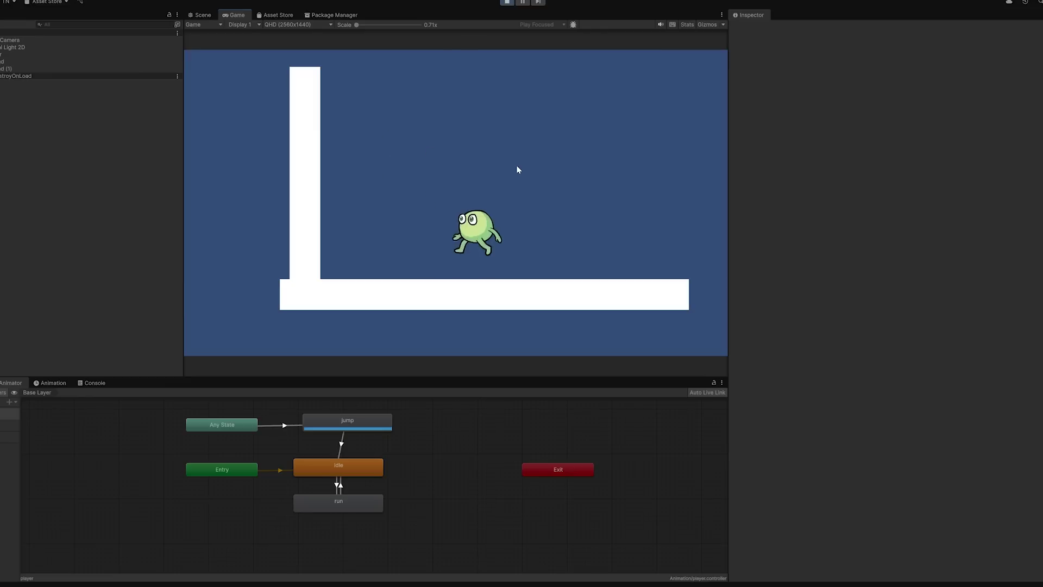
Play-test moving and jumping the character against the wall.
key("Left")
key("space")
key("Right")
key("space")
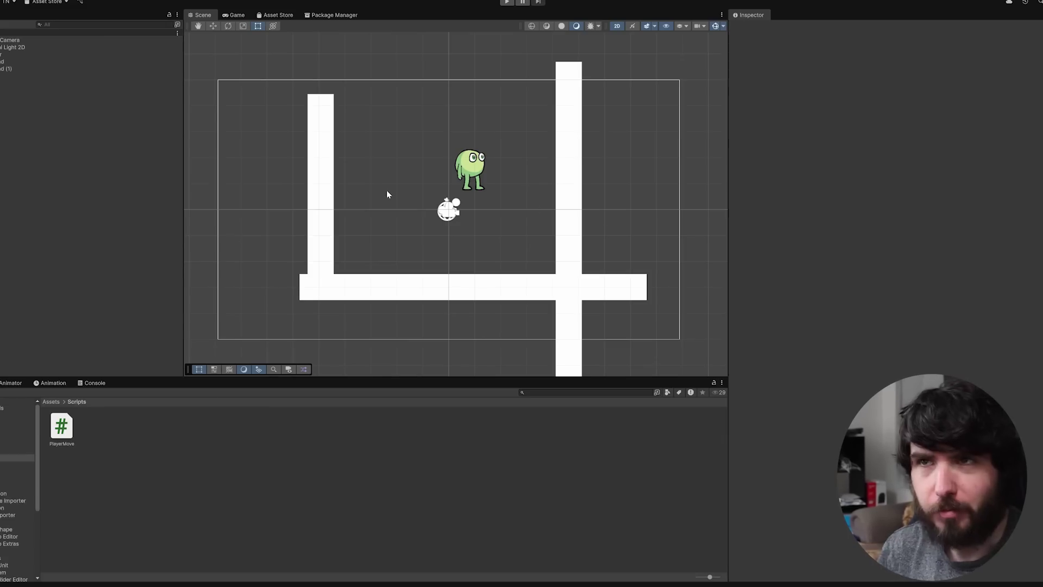
Playtest the frog running, jumping and clinging to the right wall, then stop play mode.
key("ctrl+p")
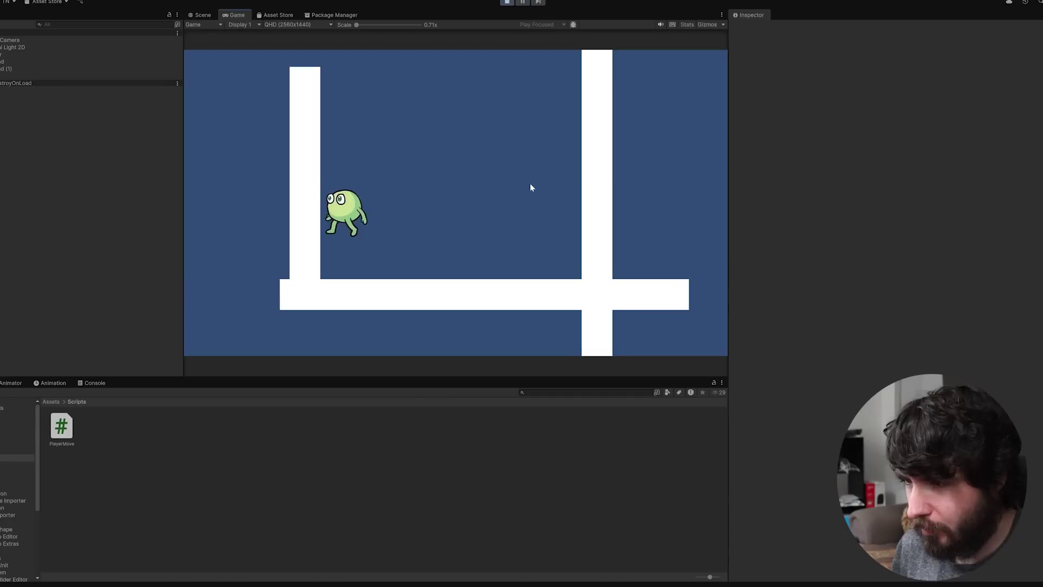
key("Left")
key("space")
key("Right")
key("space")
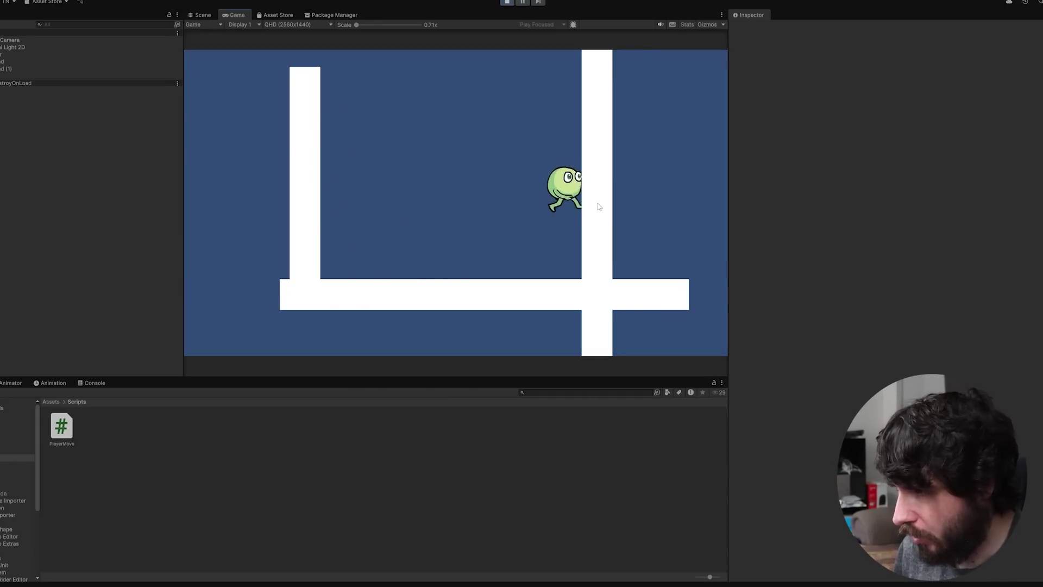
key("Left")
key("Right")
key("Left")
key("Right")
key("space")
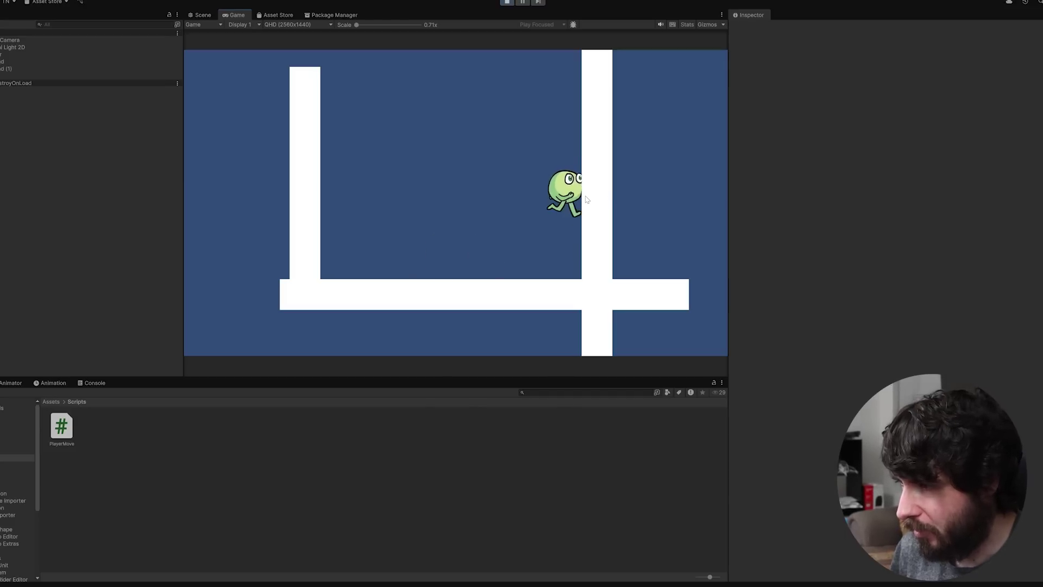
key("Left")
key("Right")
key("space")
key("Left")
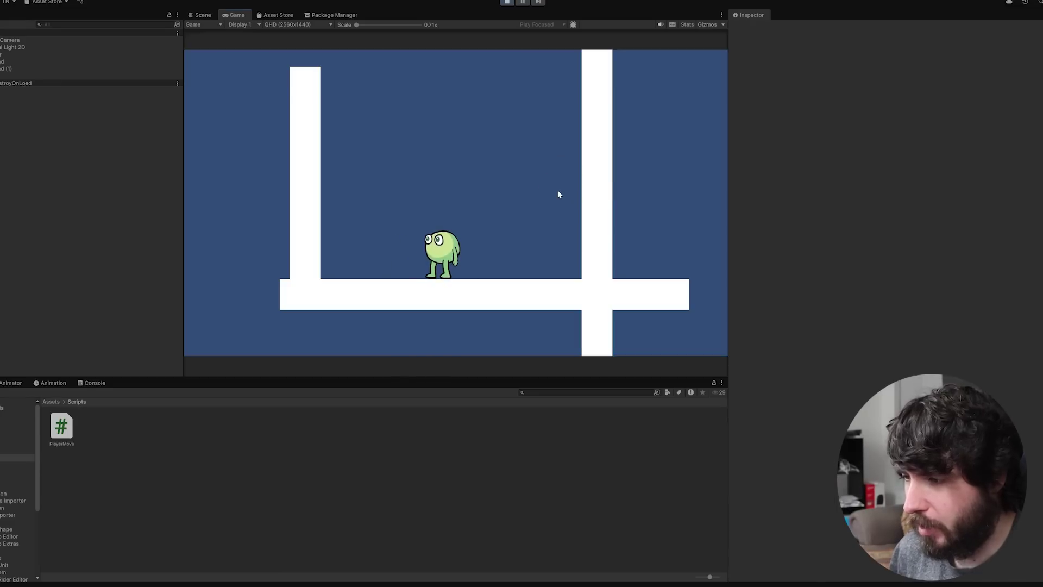
key("Left")
key("Right")
key("Left")
key("ctrl+p")
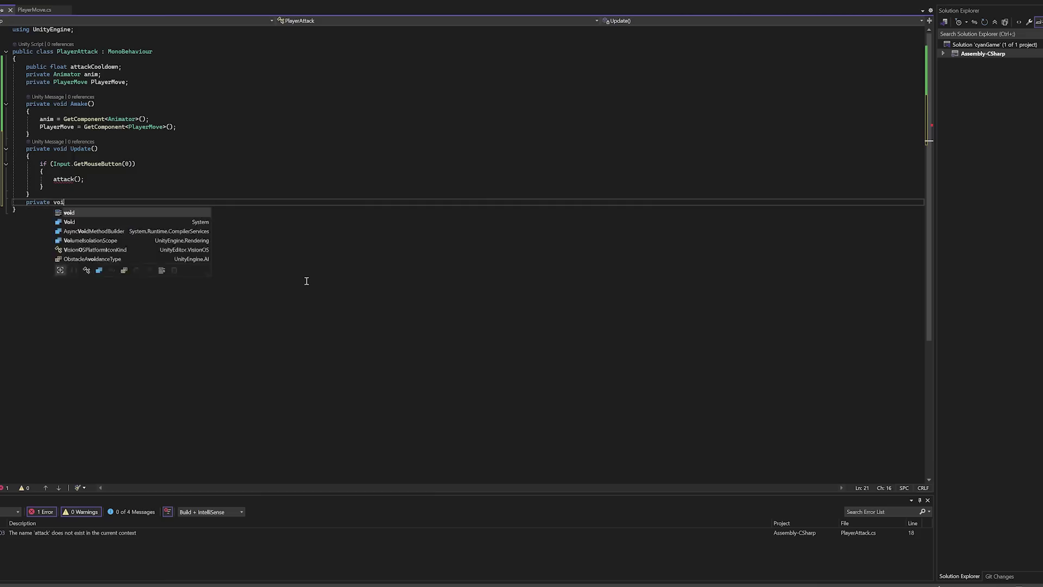
Start a private attack() method that checks PlayerMove.canAttack().
type("ivate void attack() {")
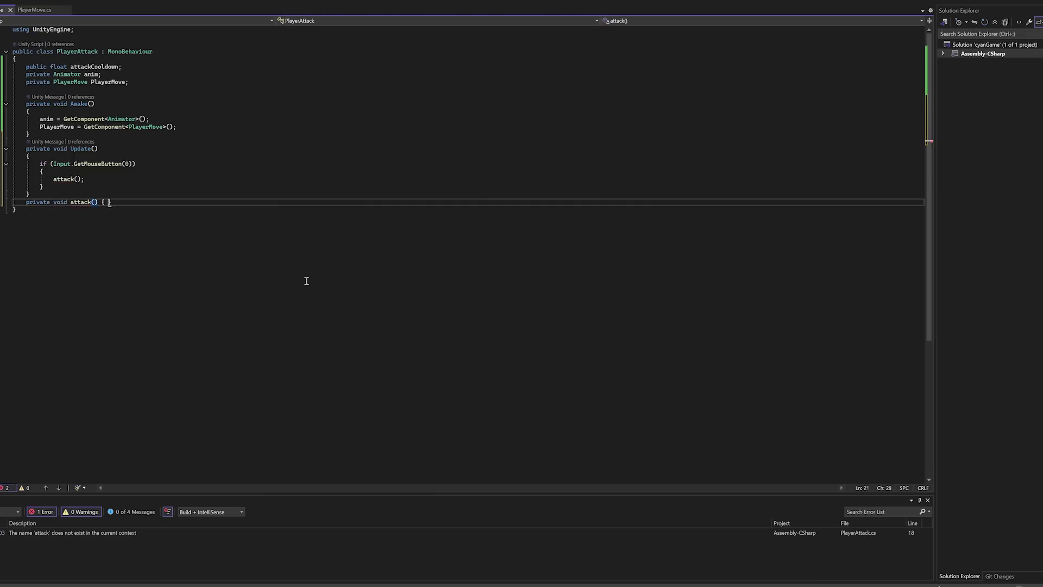
key("Return")
type("PlayerMove.canAttack()")
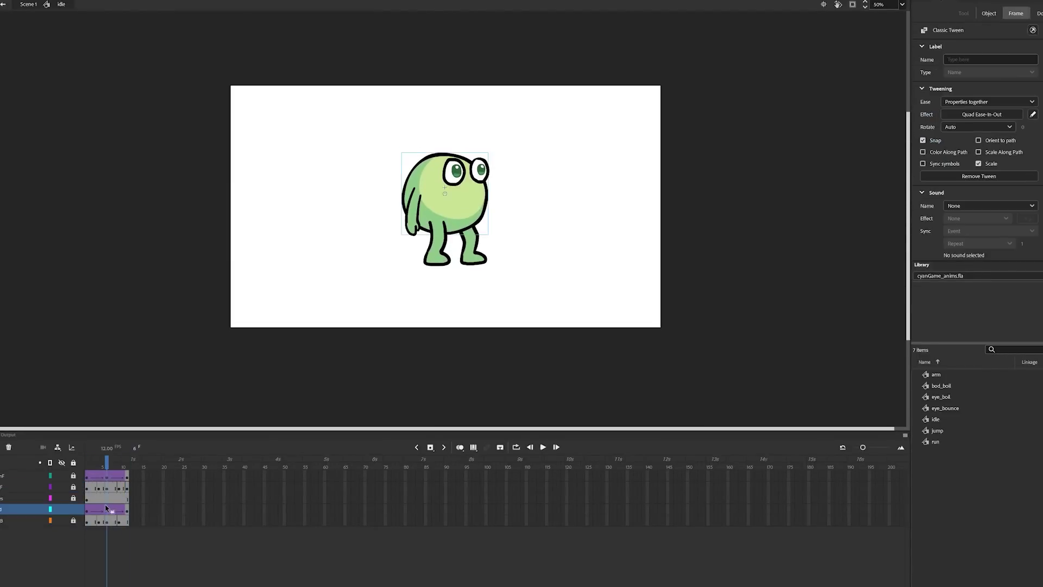
Select the bottom layer's tweened frames in the idle symbol's timeline.
left_click(89, 532)
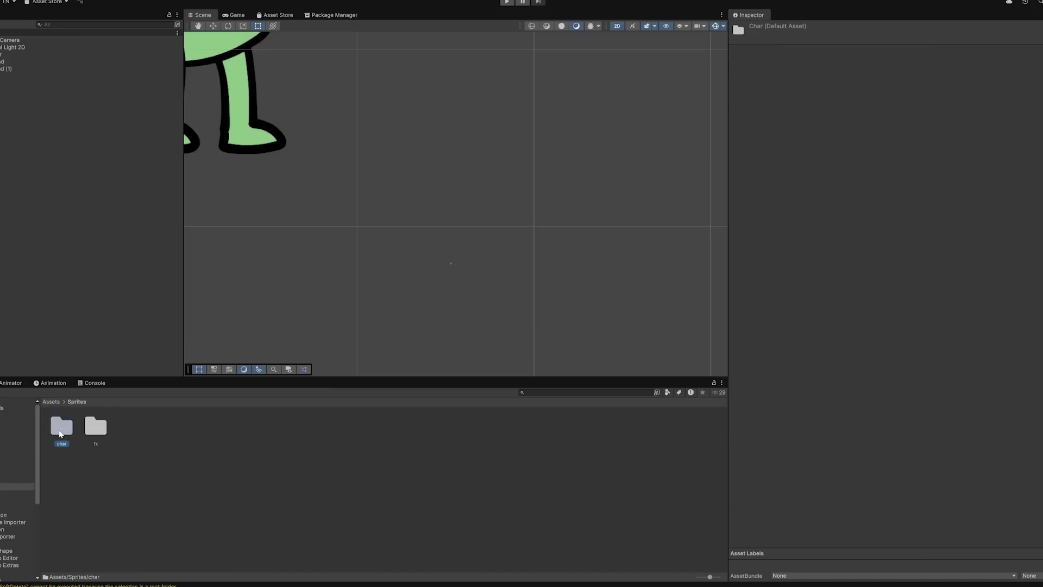
Inspect the fb_idle0001 fireball sprite sheet and its sliced frame fb_idle0001_2.
left_click(66, 428)
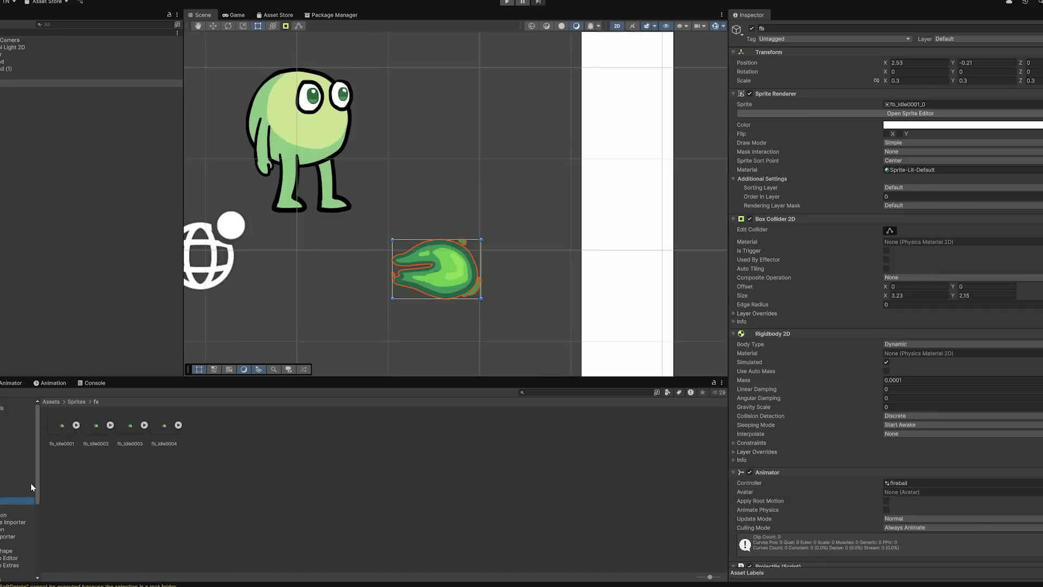
left_click(134, 434)
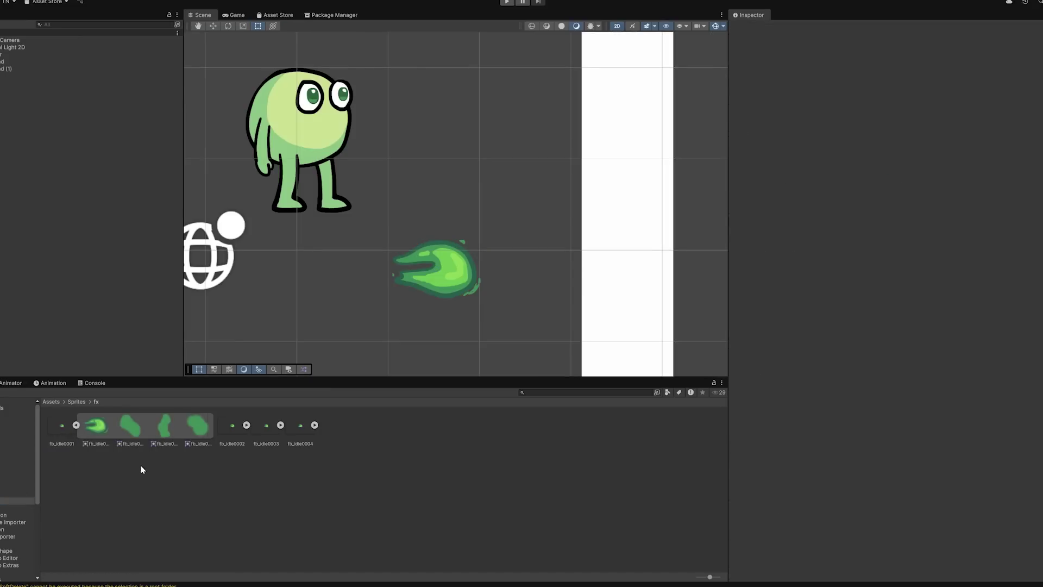
left_click(54, 427)
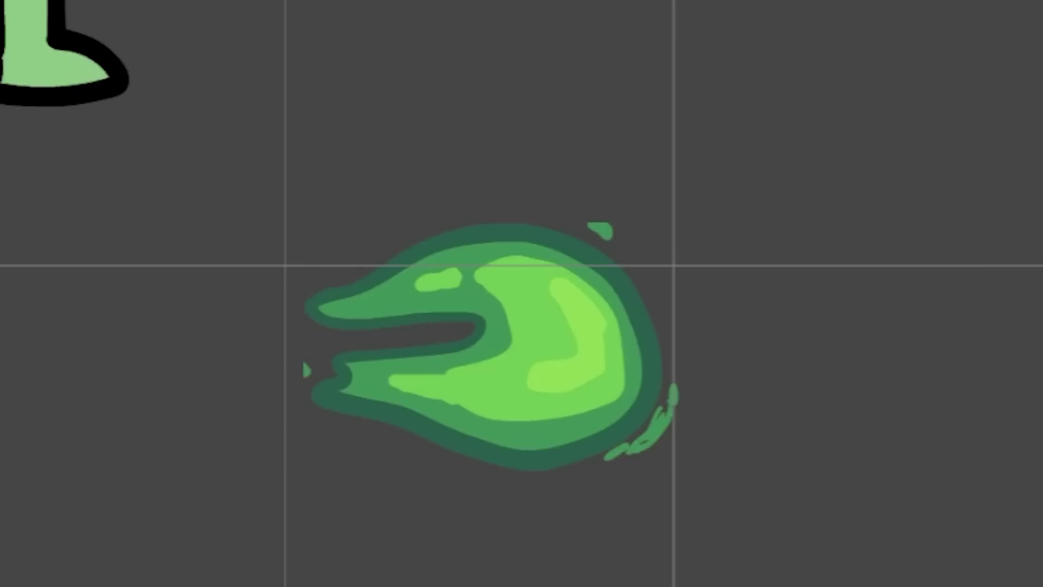
left_click(151, 434)
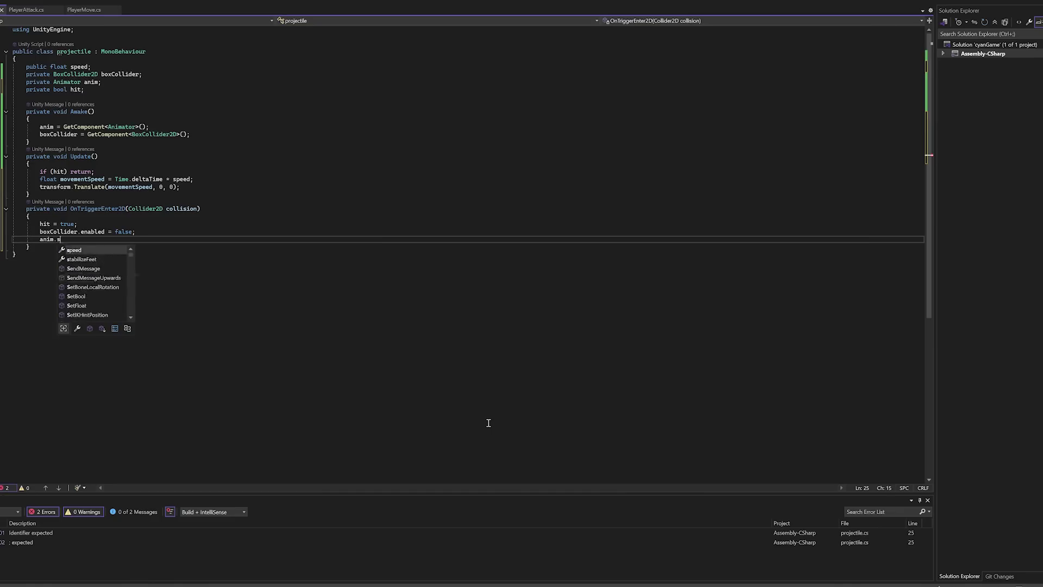
Add anim.SetTrigger("explode") and a SetDirection(float _direction) method re-enabling the object and collider.
type("etTrigger(\"explode\");")
key("Down")
key("End")
key("Return")
type("public void SetDirection(float _direction)")
key("Return")
type("{")
key("Return")
type("gameObject.SetActive(true);")
key("Return")
key("Tab")
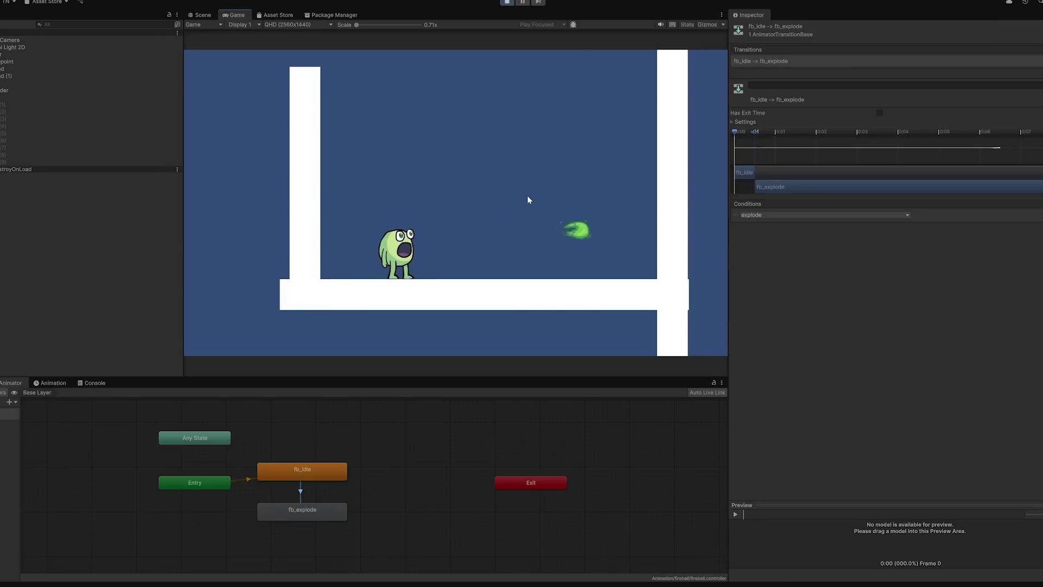
Playtest firing fireballs while walking the frog right and left, then stop the game.
left_click(527, 200)
key("d")
key("a")
left_click(527, 190)
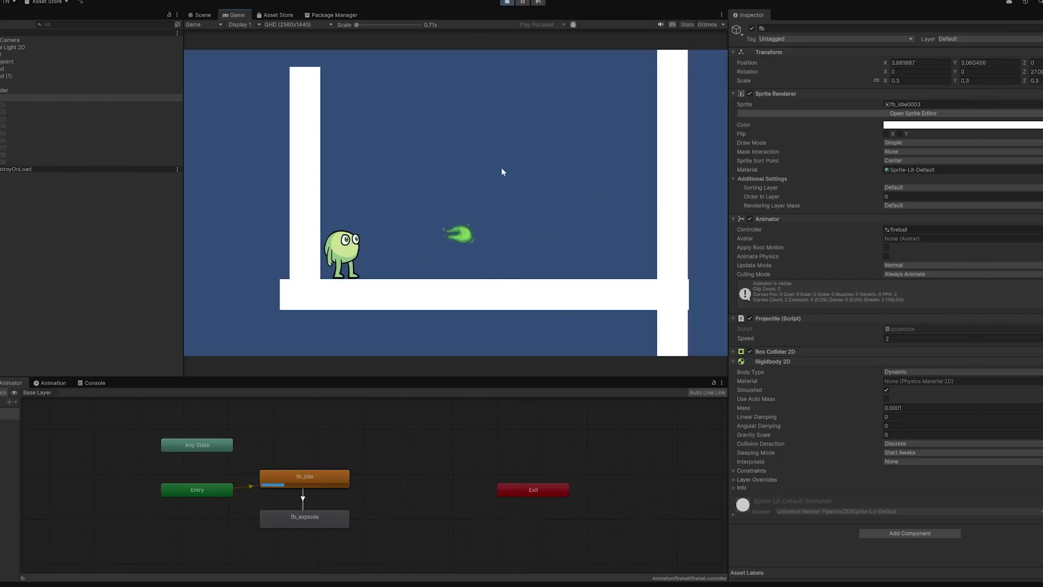
left_click(507, 3)
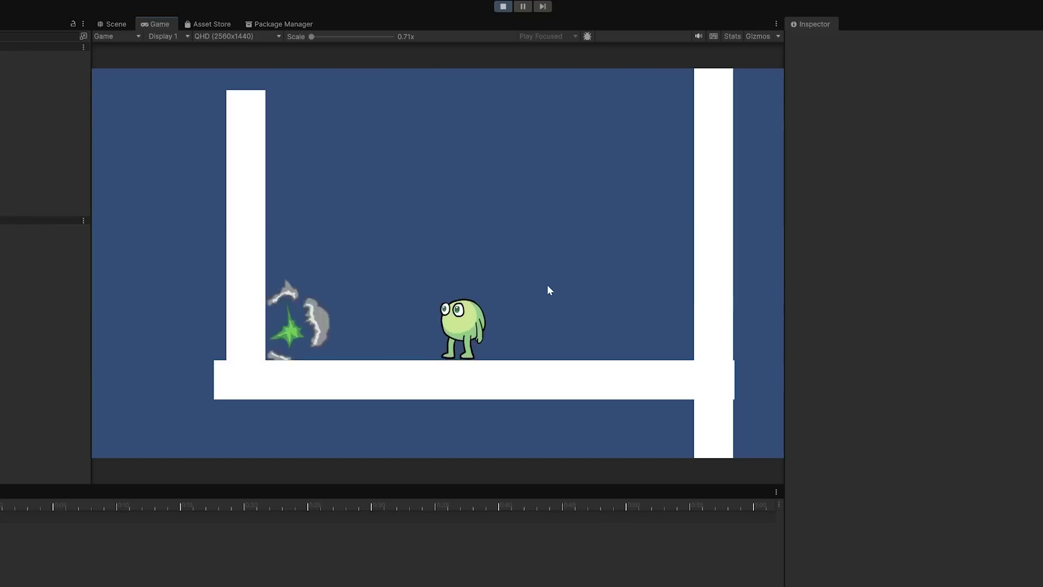
Replay, jump and shoot fireballs at the left and right walls, then stop.
key("space")
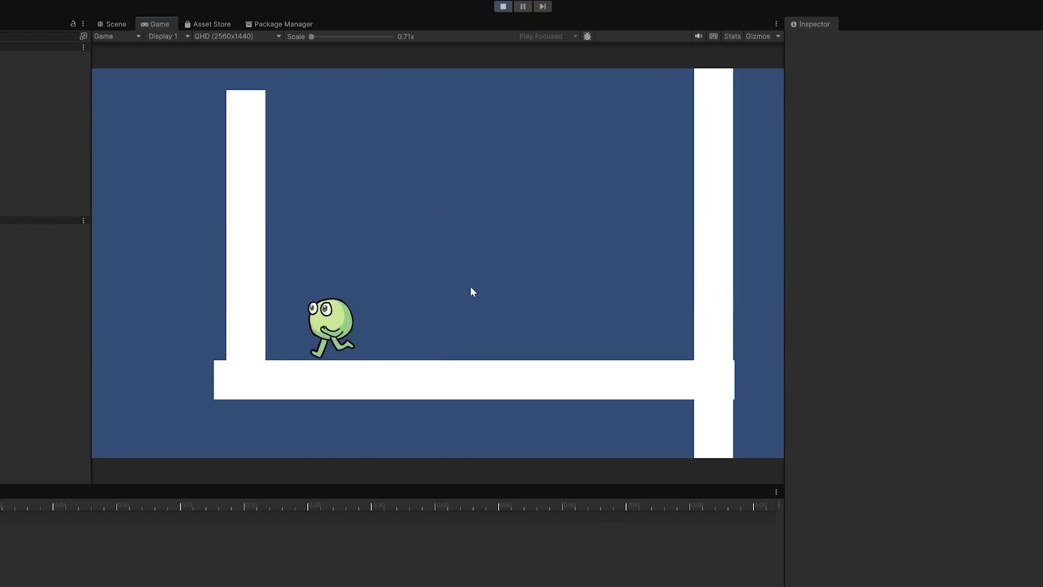
left_click(470, 286)
key("Right")
left_click(471, 286)
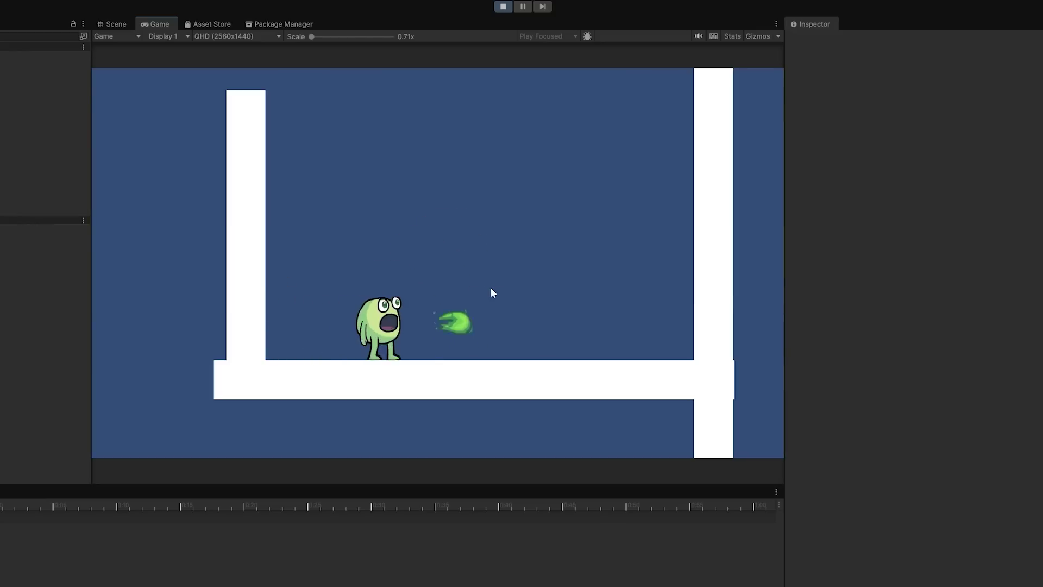
left_click(506, 7)
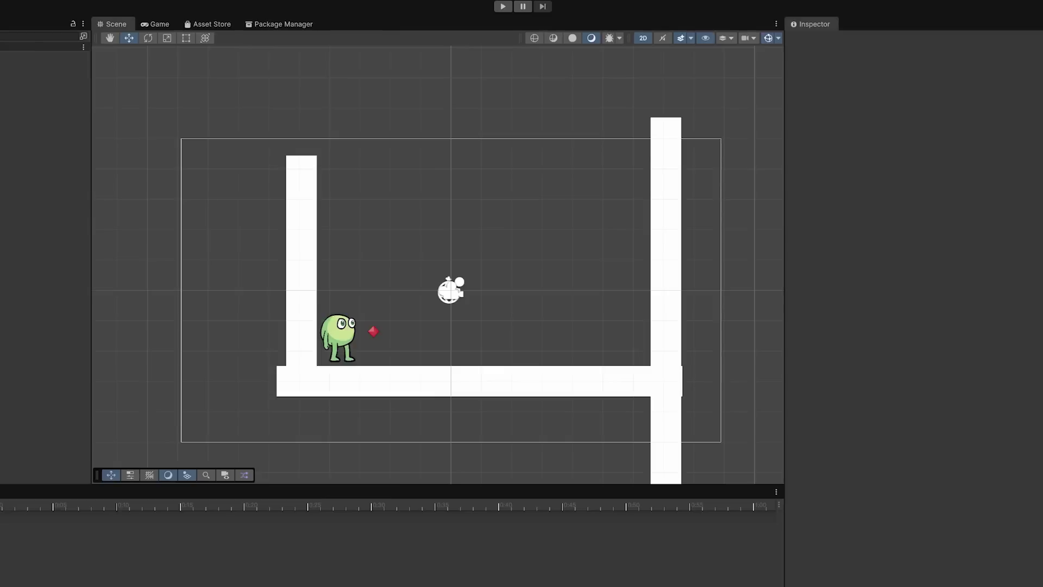
Enter 'fireballs', then replay and shoot one fireball left and several to the right.
type("fireballs.")
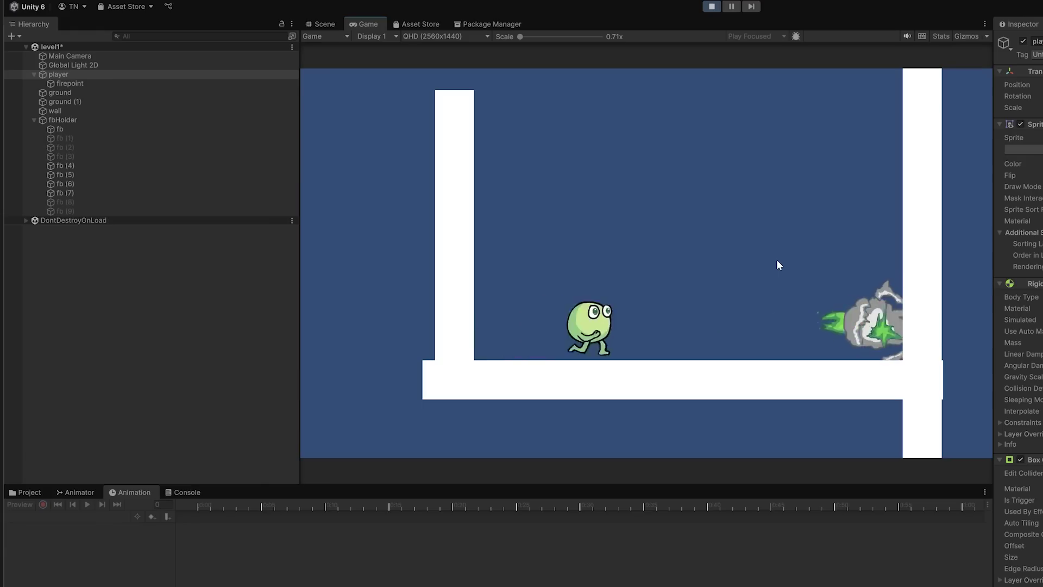
key("Right")
key("Left")
left_click(777, 259)
key("Right")
left_click(777, 259)
left_click(777, 261)
left_click(777, 262)
Turn the frog left then right, firing several fireballs at each wall.
key("Left")
left_click(772, 264)
left_click(765, 267)
left_click(765, 267)
key("Right")
left_click(767, 272)
left_click(766, 271)
left_click(766, 271)
Fire a fireball at the right wall, then turn left and fire another.
left_click(767, 273)
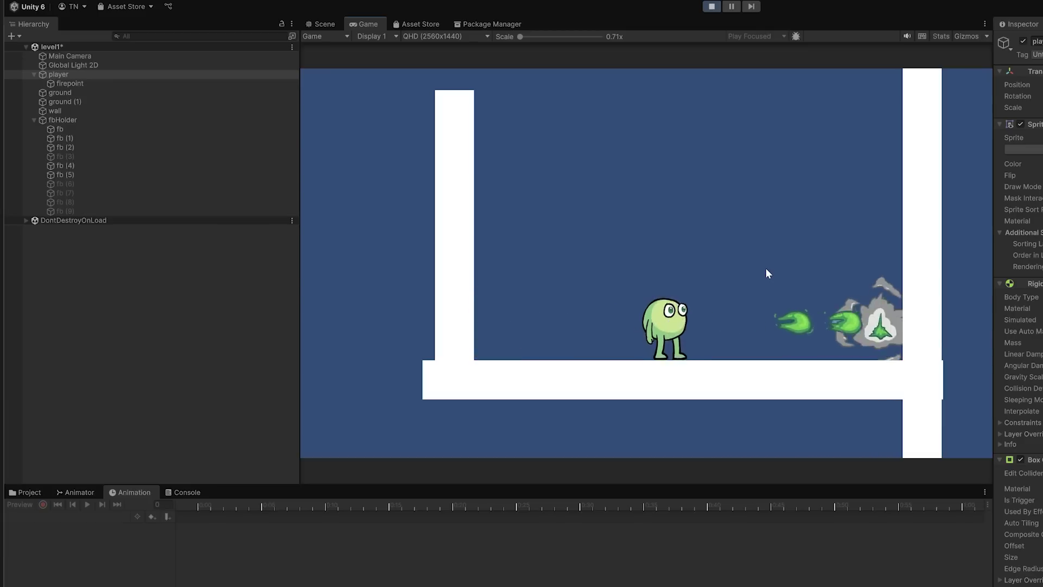
key("Left")
left_click(764, 270)
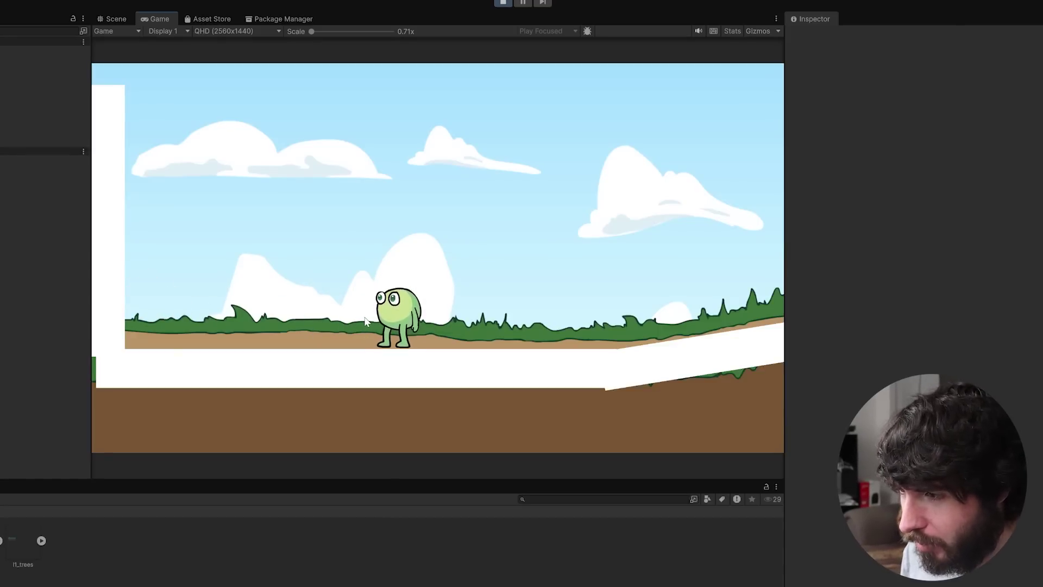
Walk the frog back and forth over the grassy ground onto the slope, then jump and fire right.
key("d")
key("a")
key("a")
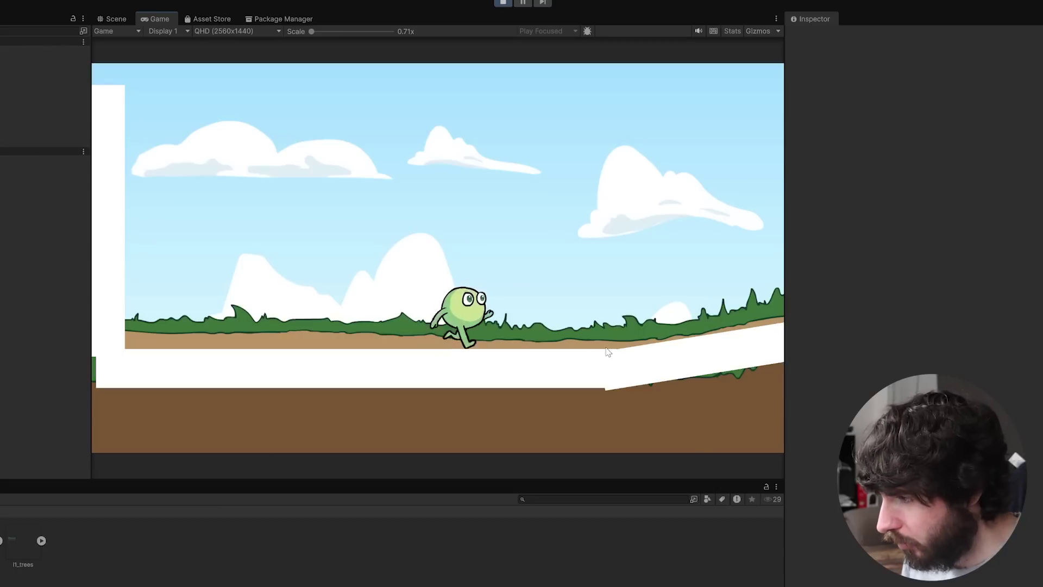
key("d")
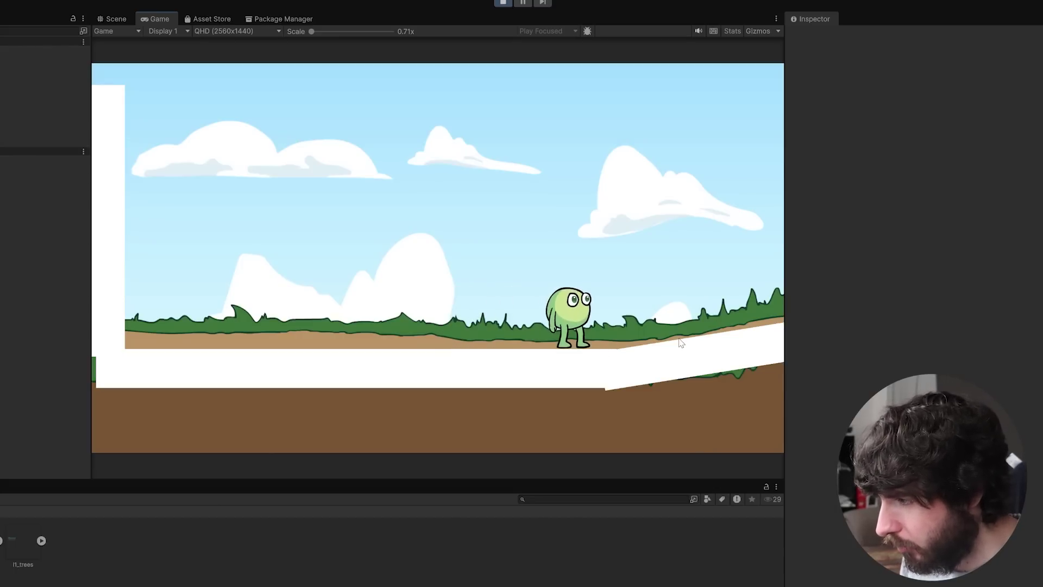
key("a")
key("d")
key("d")
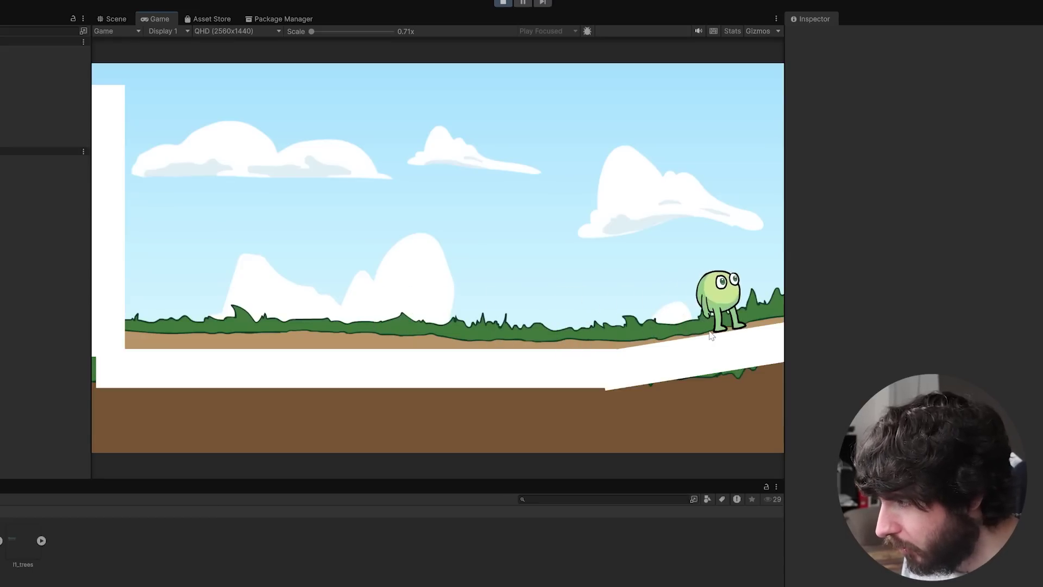
key("a")
key("d")
key("a")
key("d")
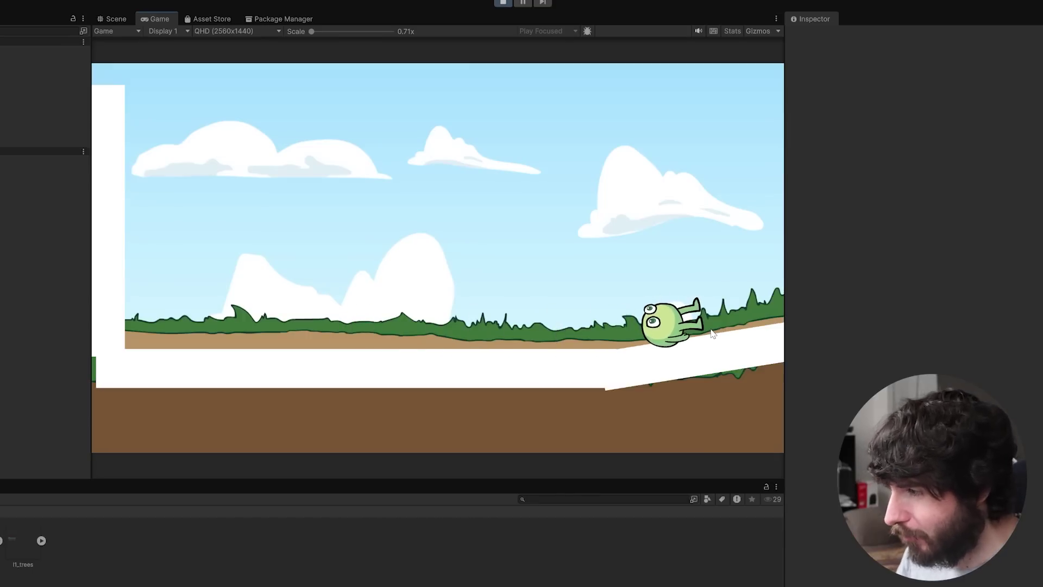
key("a")
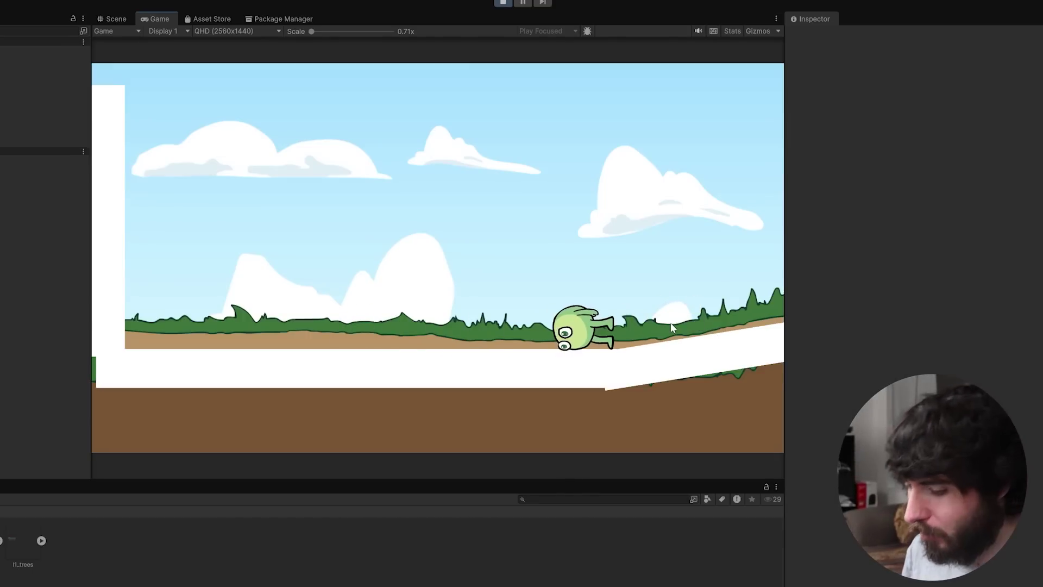
key("a")
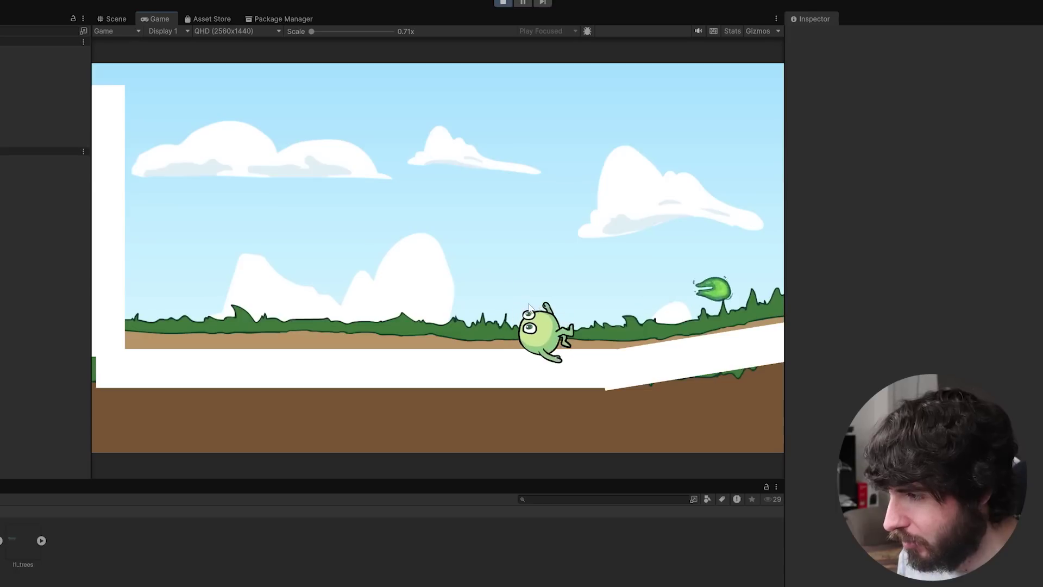
key("space")
left_click(528, 304)
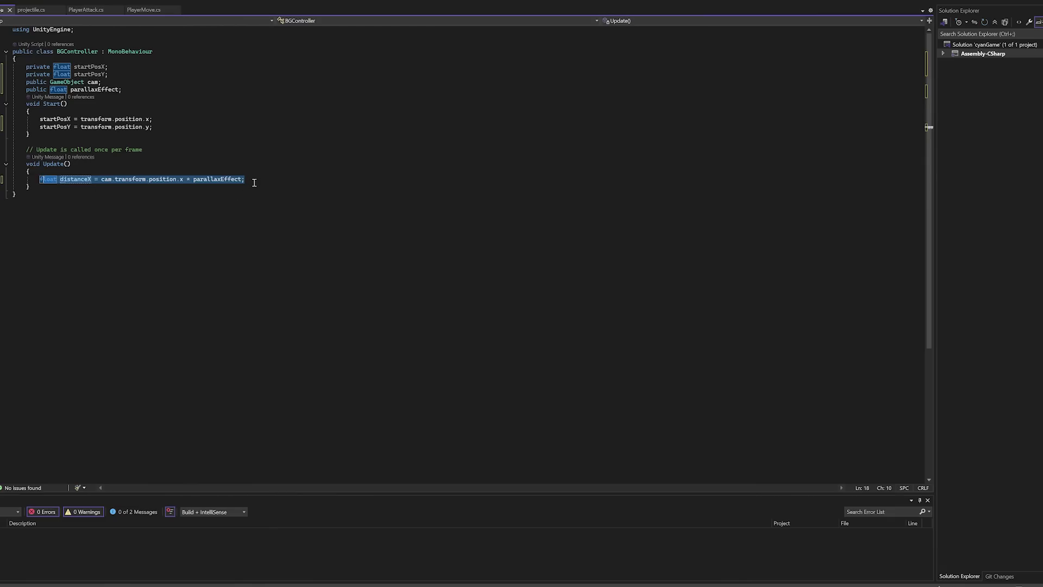
Duplicate the distance calculation line onto a new line below it.
key("ctrl+c")
key("End")
key("Return")
key("ctrl+v")
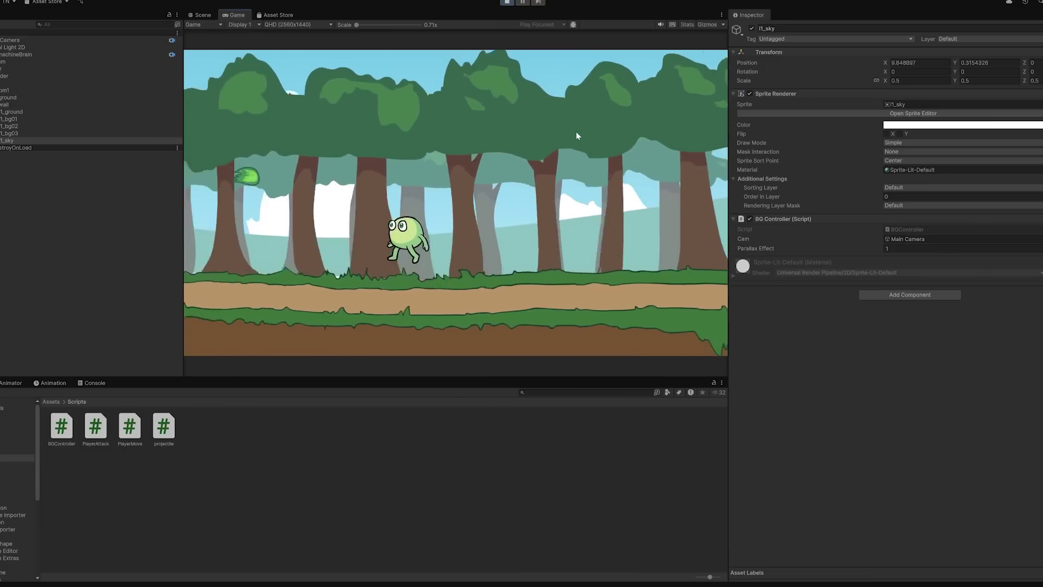
Walk and jump the frog to test the parallax, then accept the currentHealth autocomplete.
key("d")
key("space")
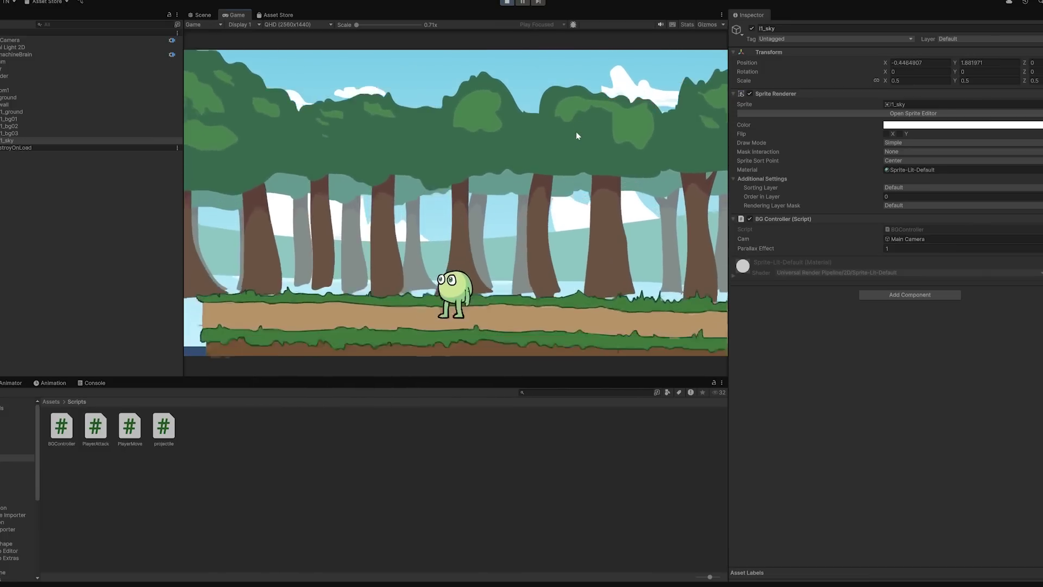
key("space")
key("space")
key("a")
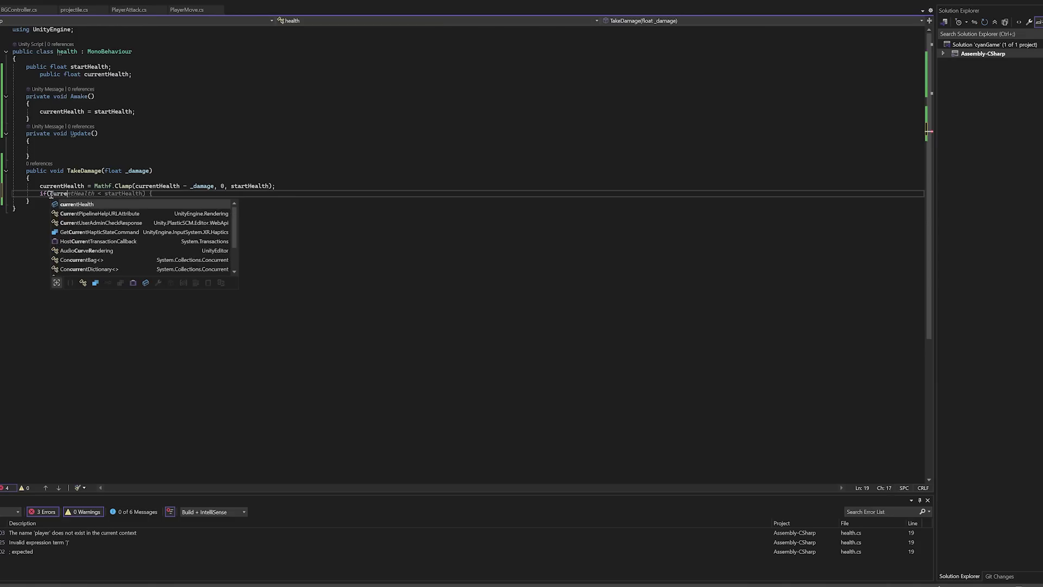
key("Tab")
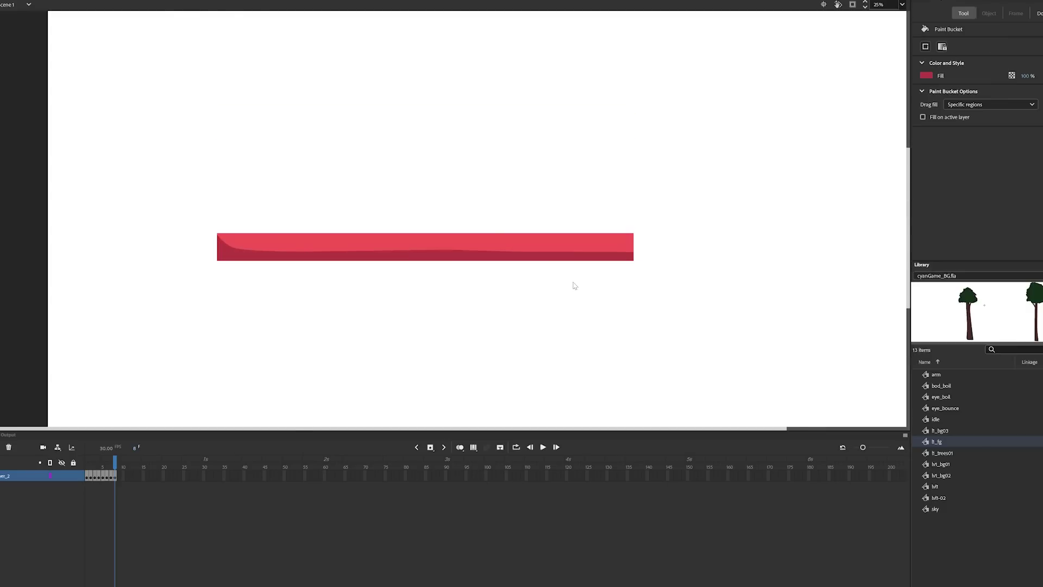
Shrink the health bar's fill amount to test it, then select a layer of the hurt animation.
left_click_drag(1035, 255, 1028, 255)
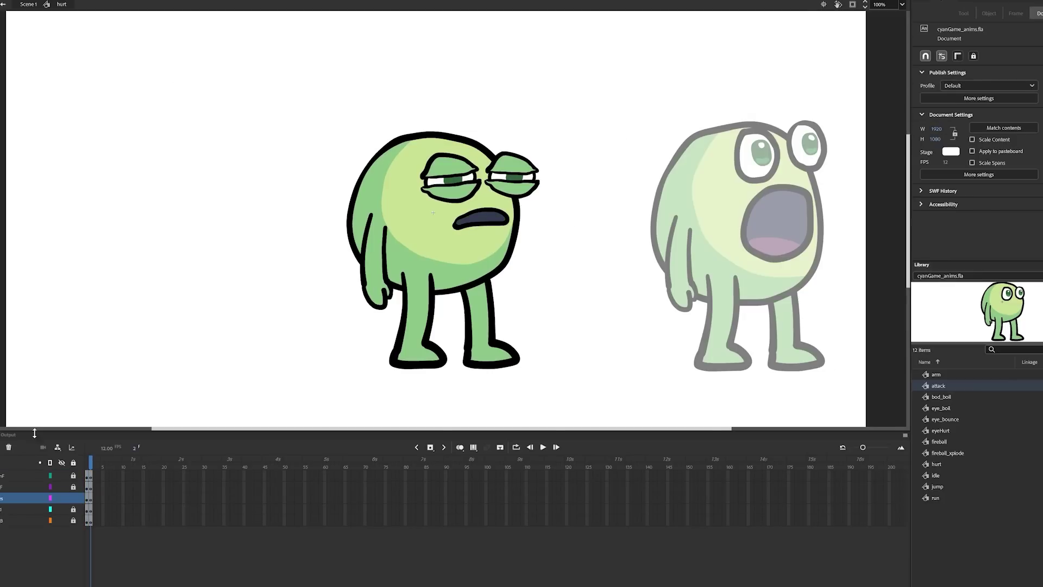
left_click(69, 485)
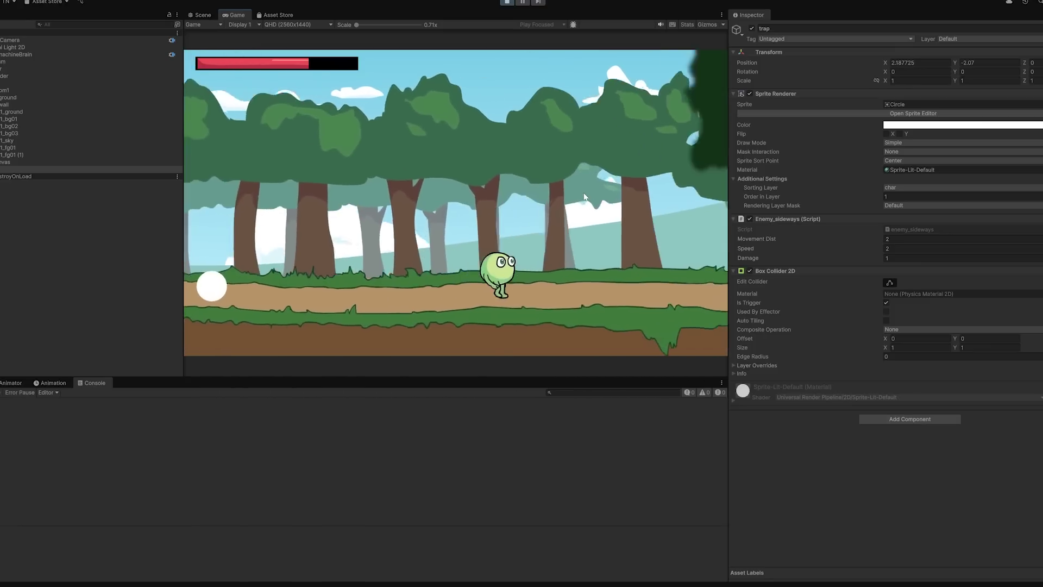
Walk the slime right through the level over the health pickups to collect them.
key("d")
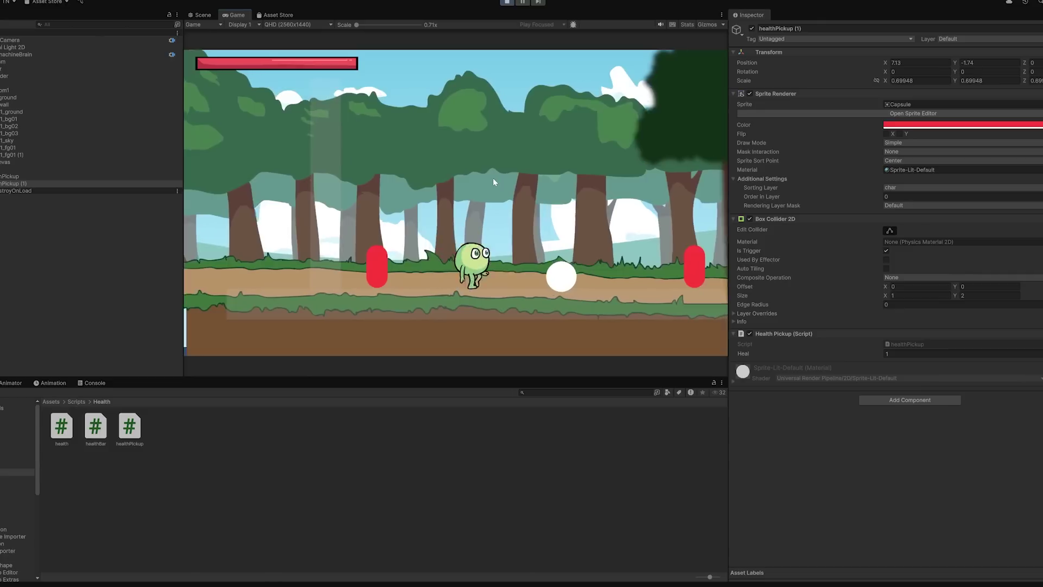
key("d")
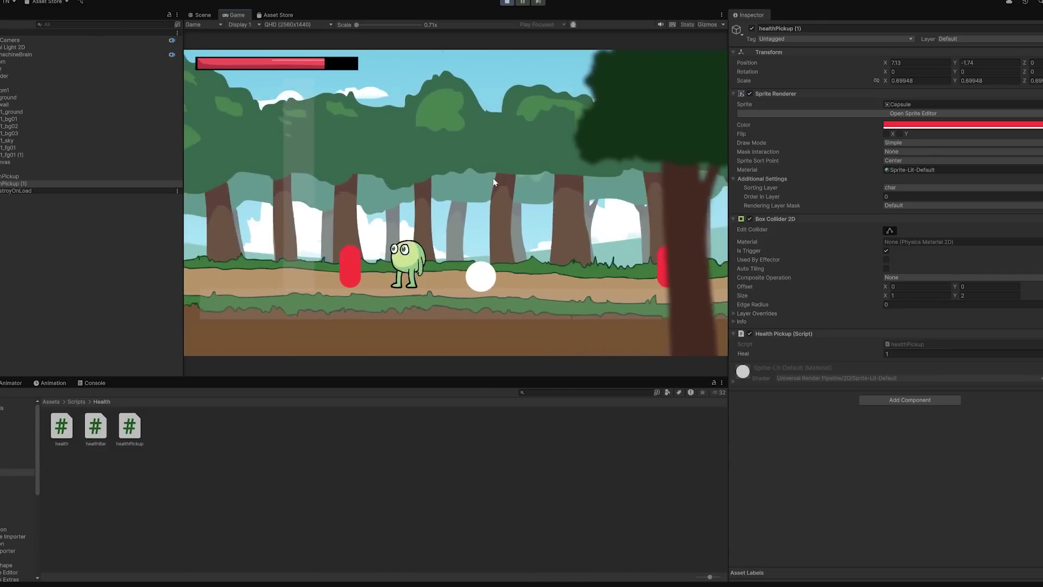
key("d")
key("d")
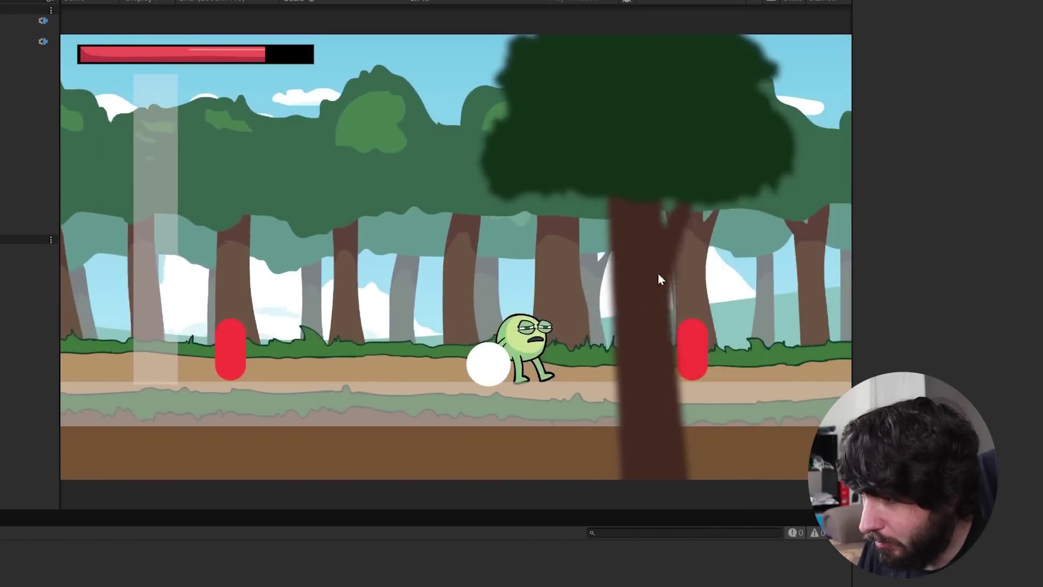
Walk the slime into the rolling ball and back, then write 'yield return new WaitForSeconds()' in the coroutine.
key("Left")
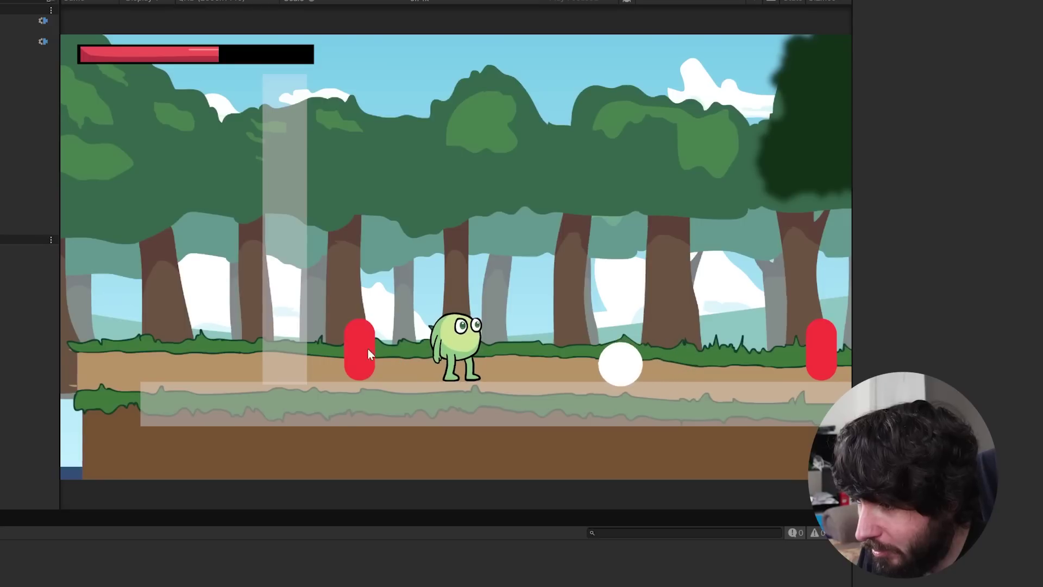
key("Left")
key("Right")
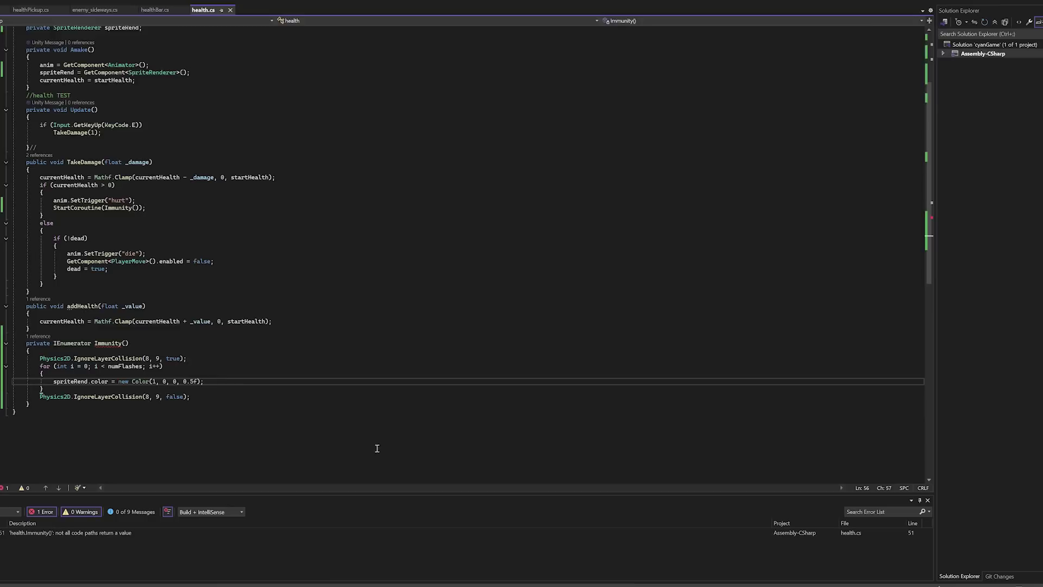
type("yield")
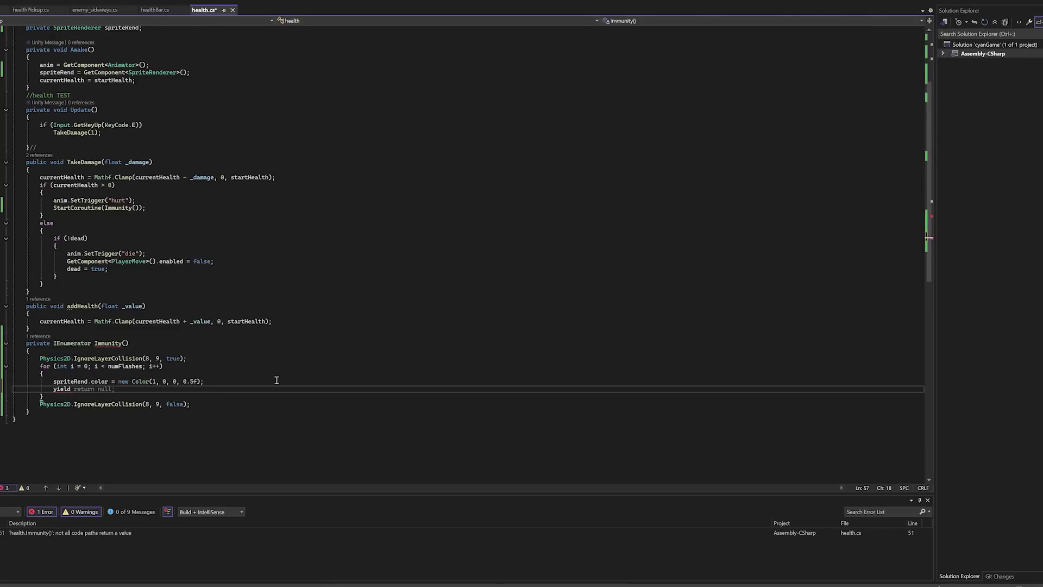
type(" return new WaitForSeconds(")
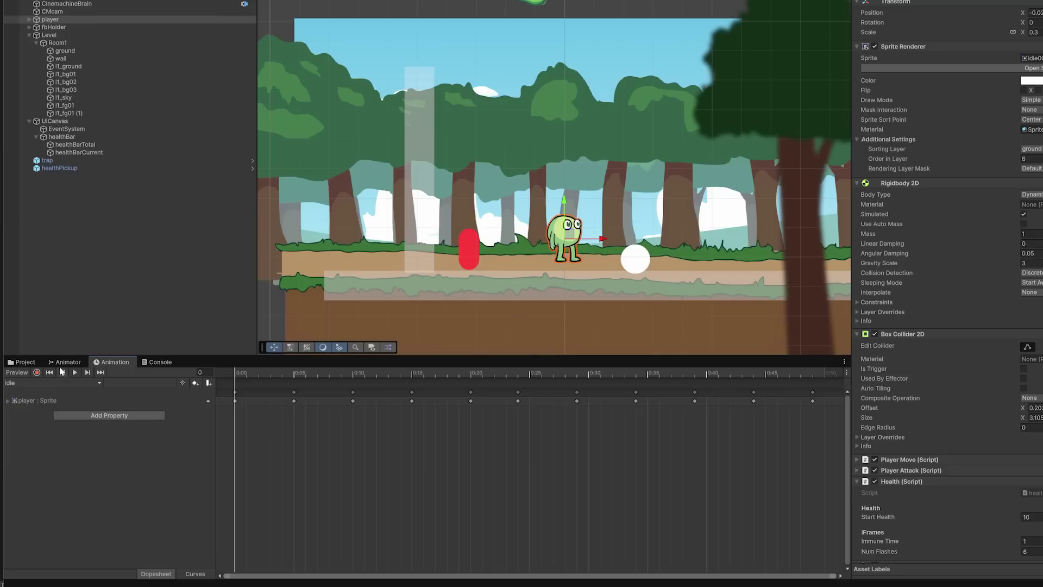
Inspect the hurt state's transitions in the player's Animator and the idle animation keyframes.
left_click(61, 365)
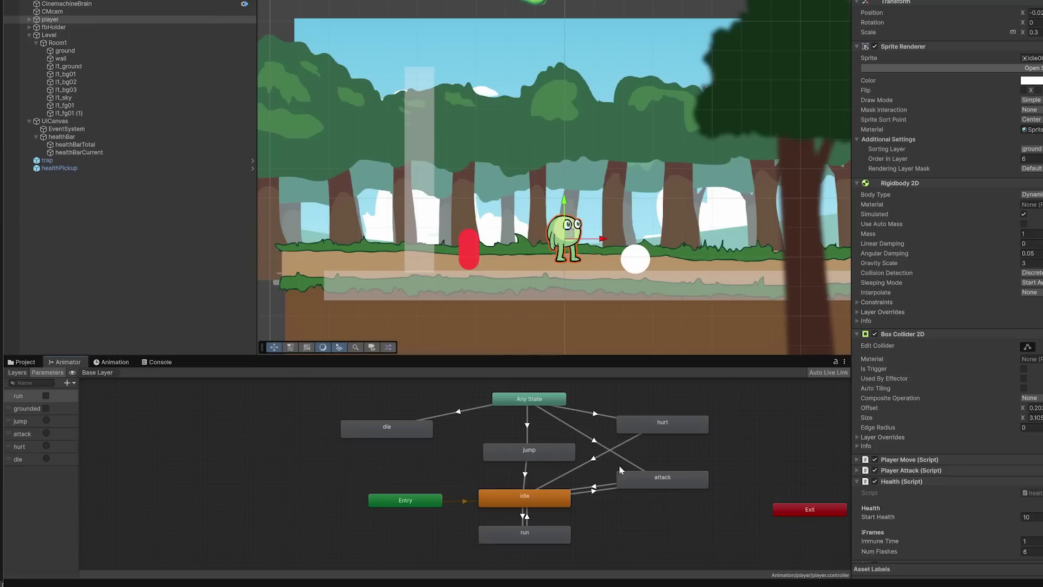
left_click(653, 431)
left_click(112, 363)
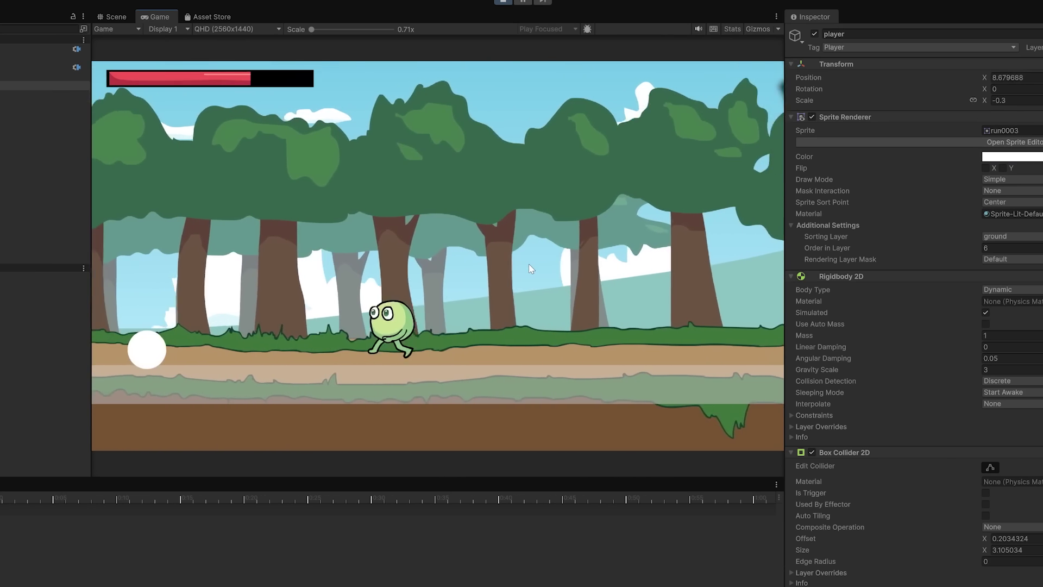
Playtest the slime running right and left while shooting fireballs.
key("Right")
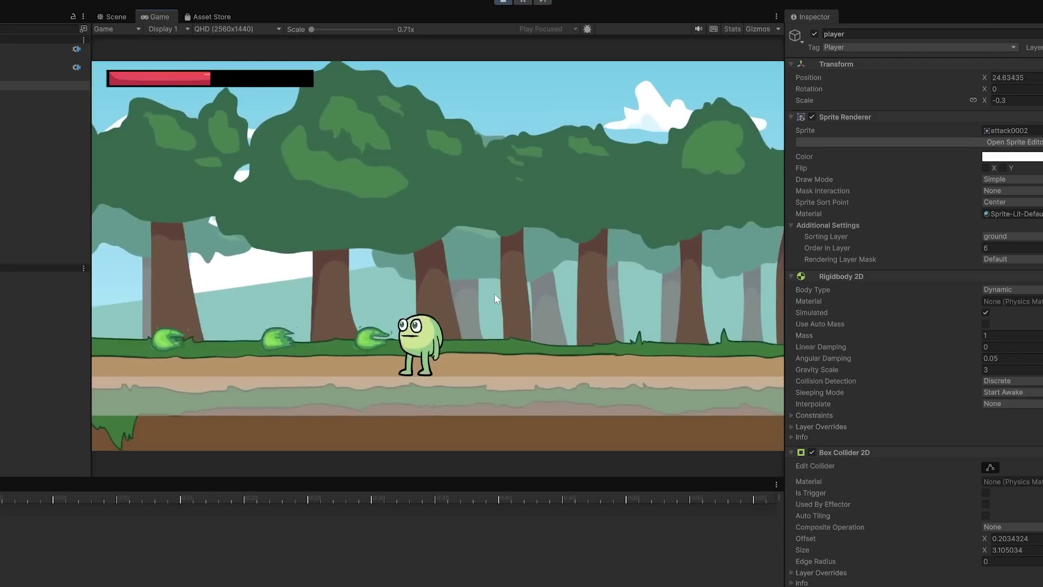
key("Right")
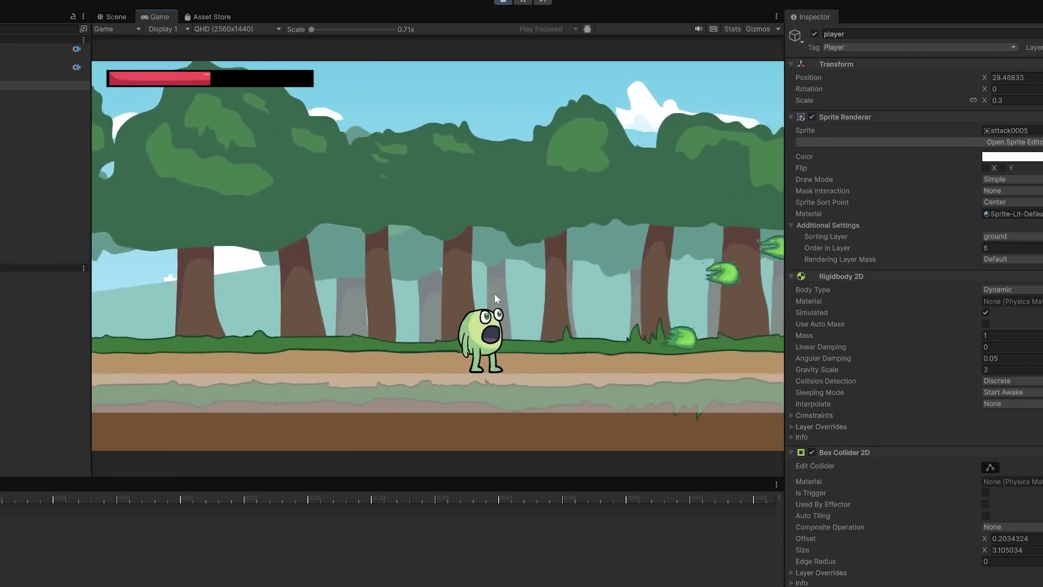
key("Left")
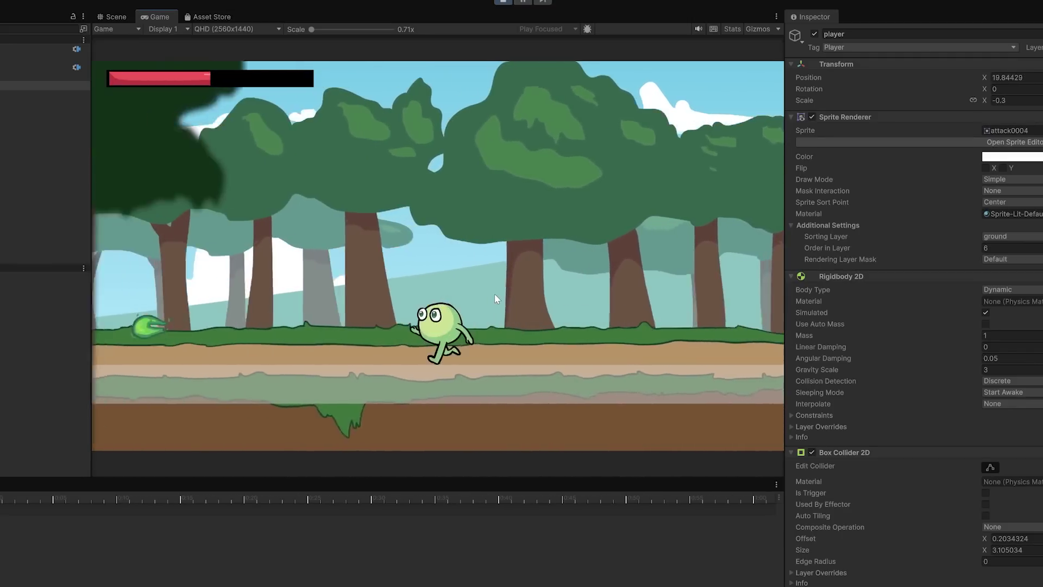
key("Right")
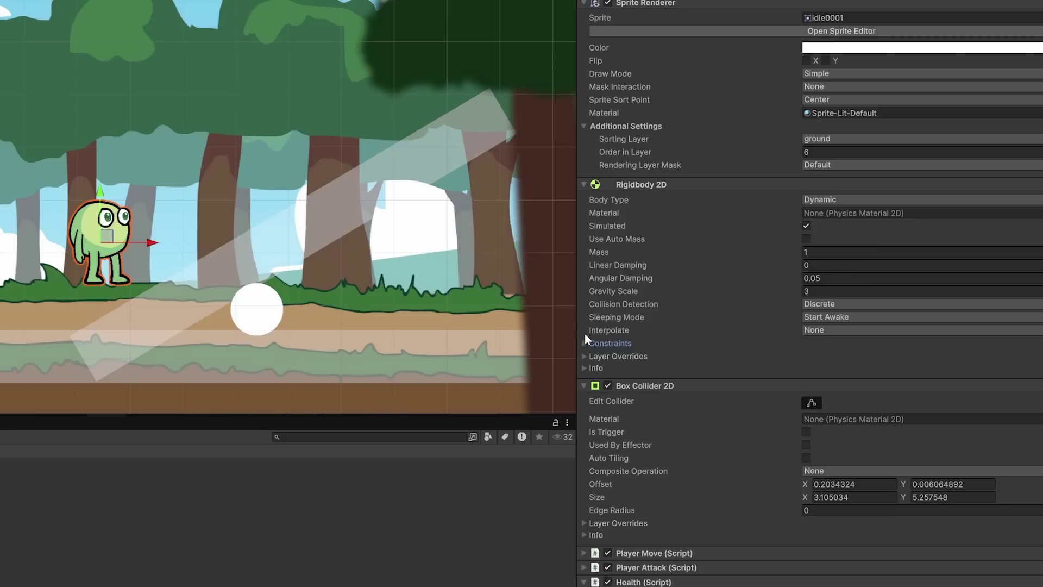
Expand the Rigidbody 2D constraints, then run the slime right in a playtest.
left_click(585, 342)
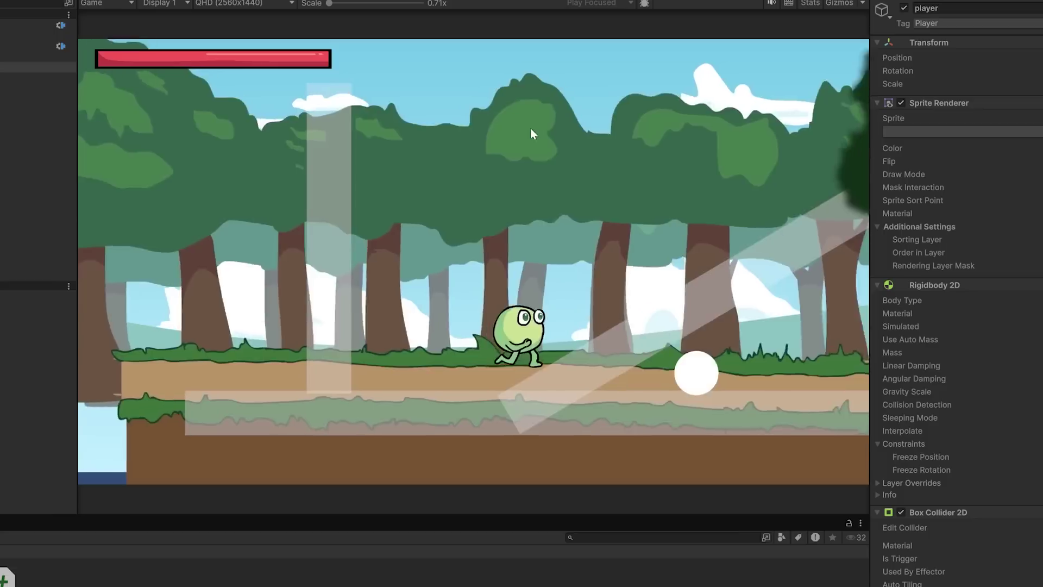
key("Right")
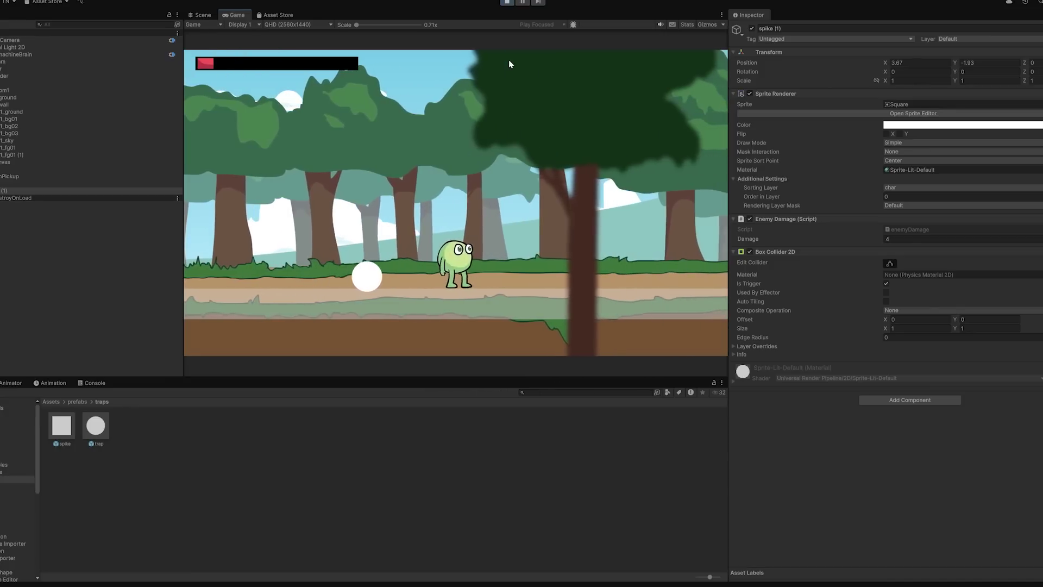
Walk the slime left into the spiky dirtball trap to test that it dies.
key("Left")
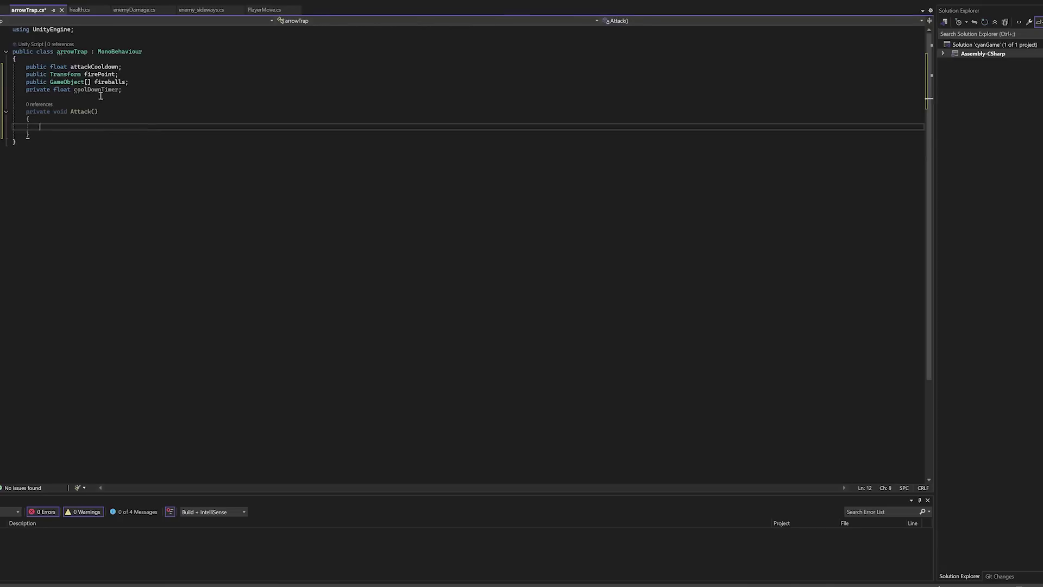
Begin typing the cooldown check inside Attack() in arrowTrap.cs.
type("coo")
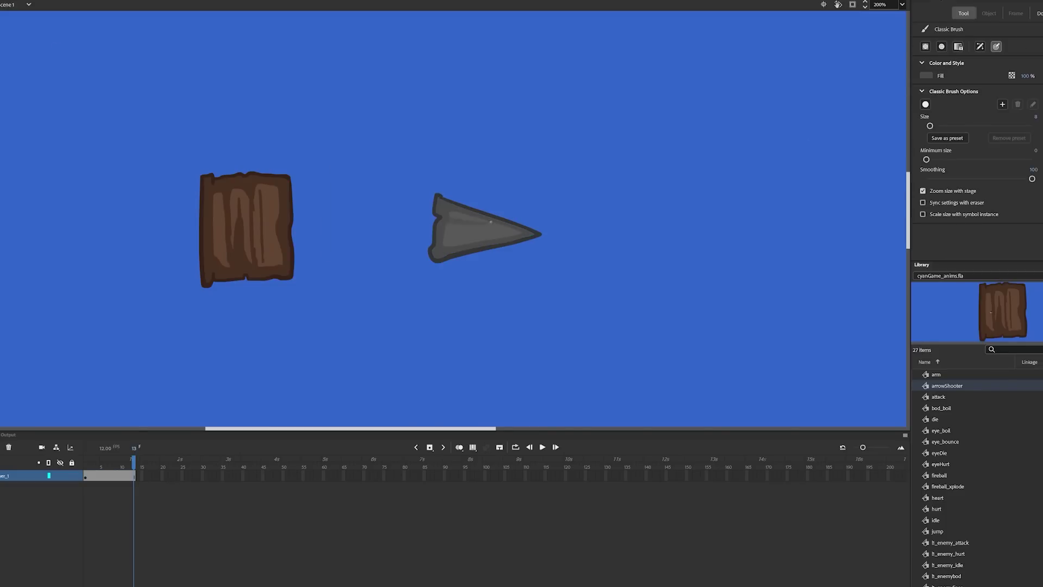
Scroll up in Adobe Animate while drawing the arrowShooter and tree enemy symbols.
scroll(611, 162, "up", 3)
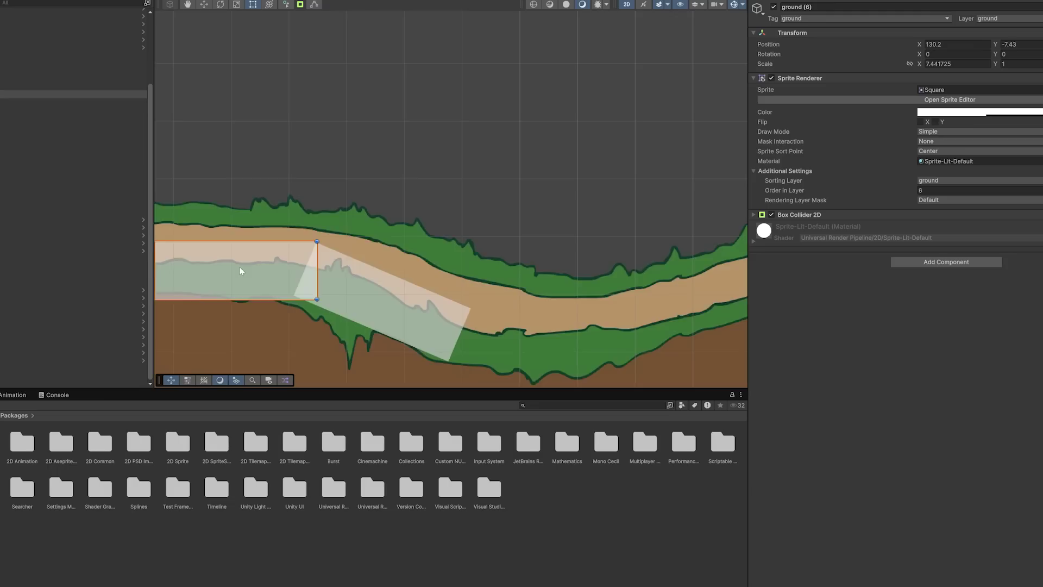
Place ground colliders along the dip, the tilted rising slope and the flat stretch.
left_click_drag(240, 266, 572, 300)
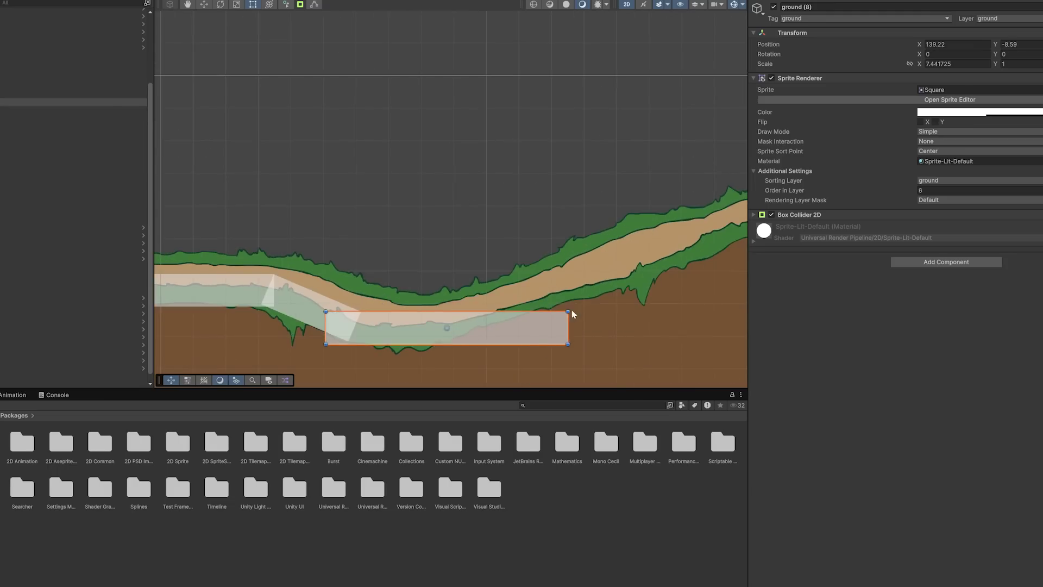
left_click_drag(451, 308, 440, 304)
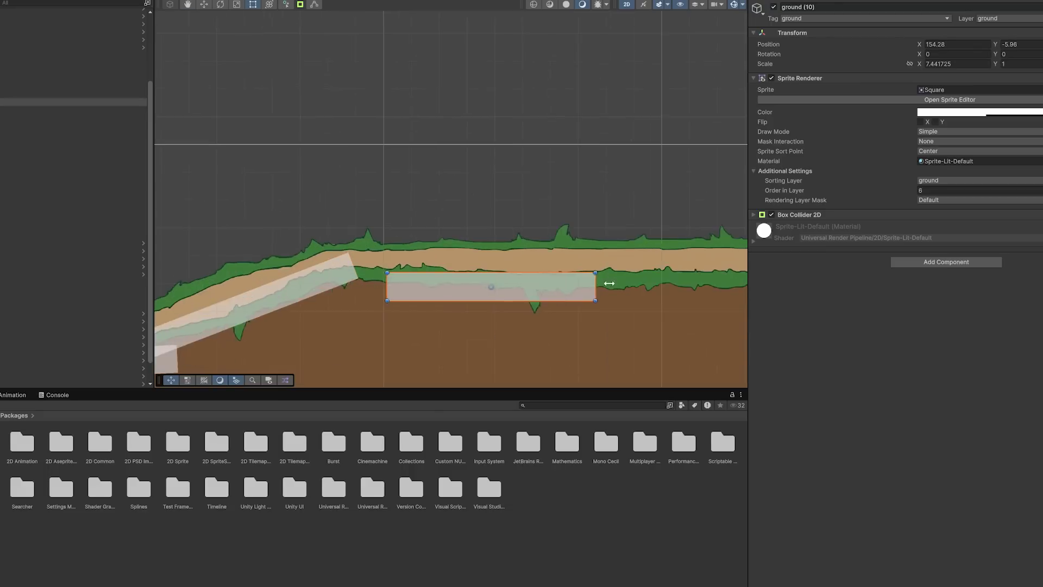
left_click_drag(606, 282, 641, 300)
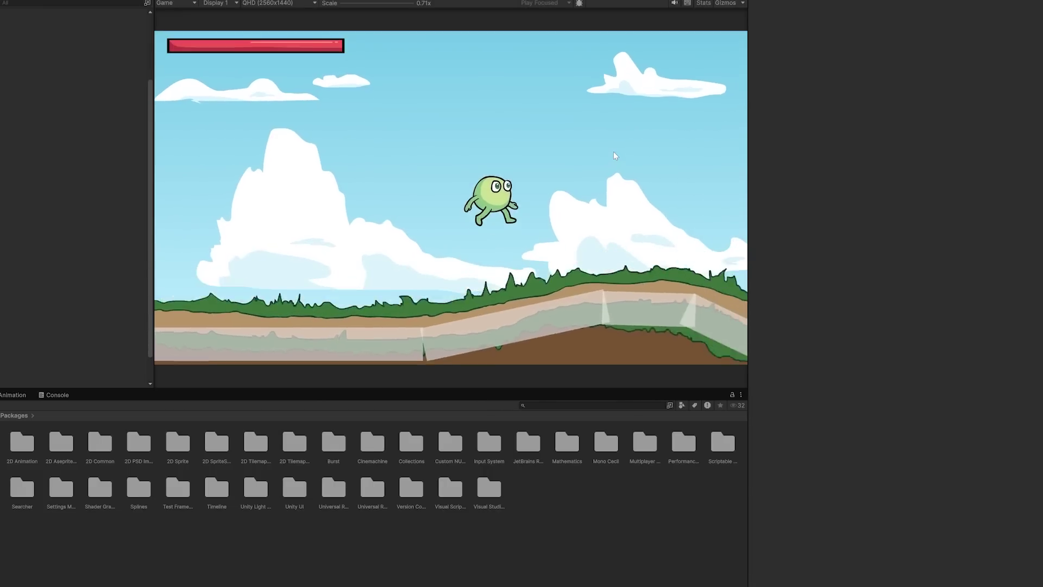
Walk down the slope, jump onto the spiked enemy to die, then walk right after respawning.
key("d")
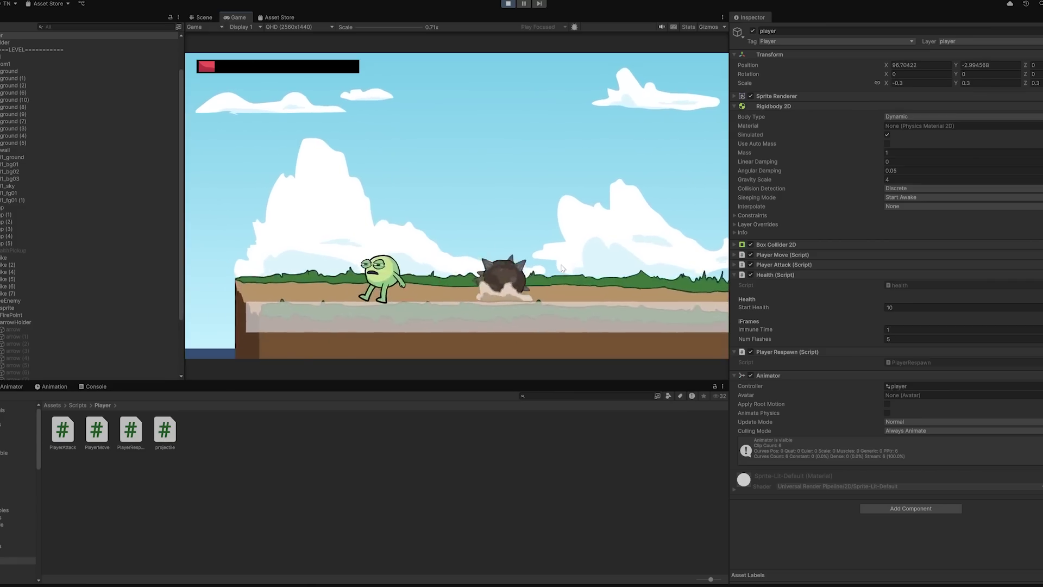
key("space")
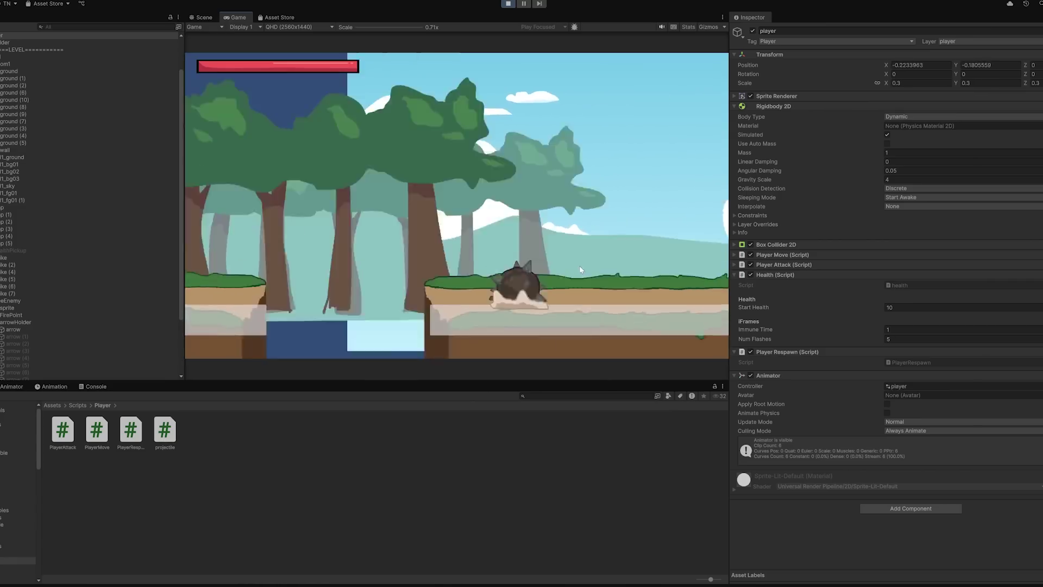
key("d")
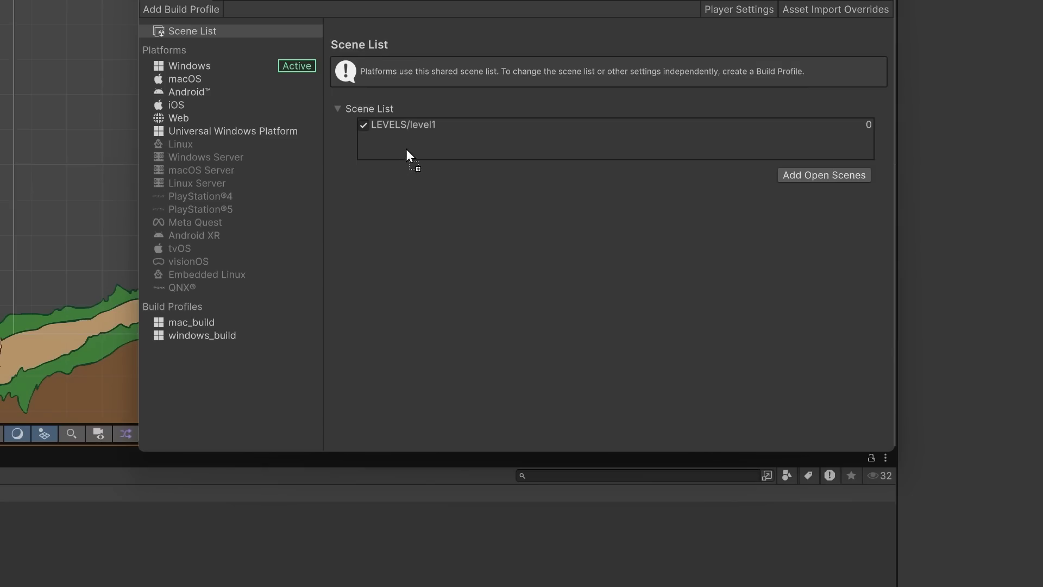
Drag the level2 scene into the Build Profiles Scene List.
left_click_drag(407, 152, 407, 154)
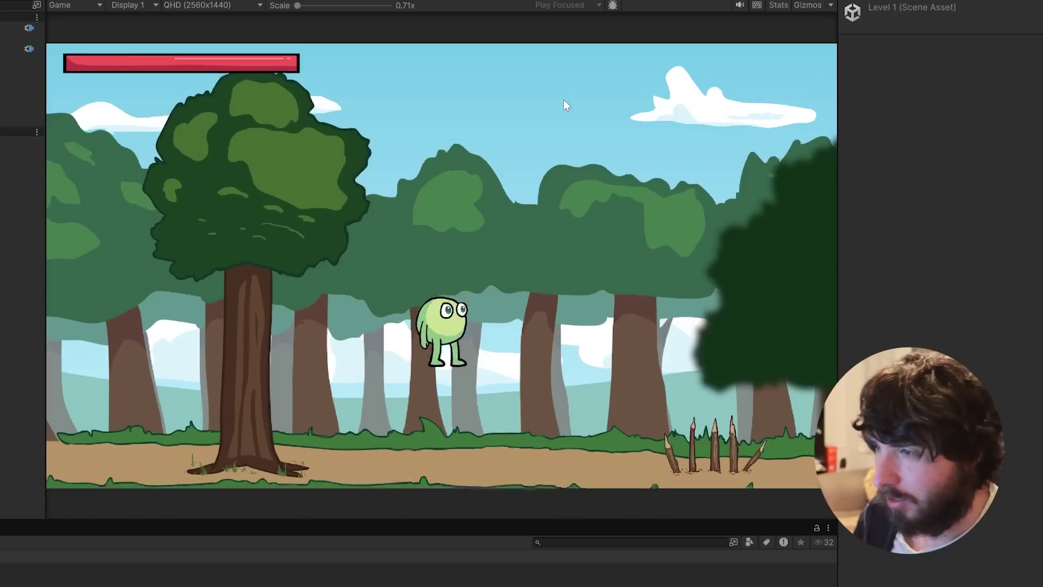
Run right through Level 1 past the spiky enemies and jump at the tree enemy until dying.
key("a")
key("a")
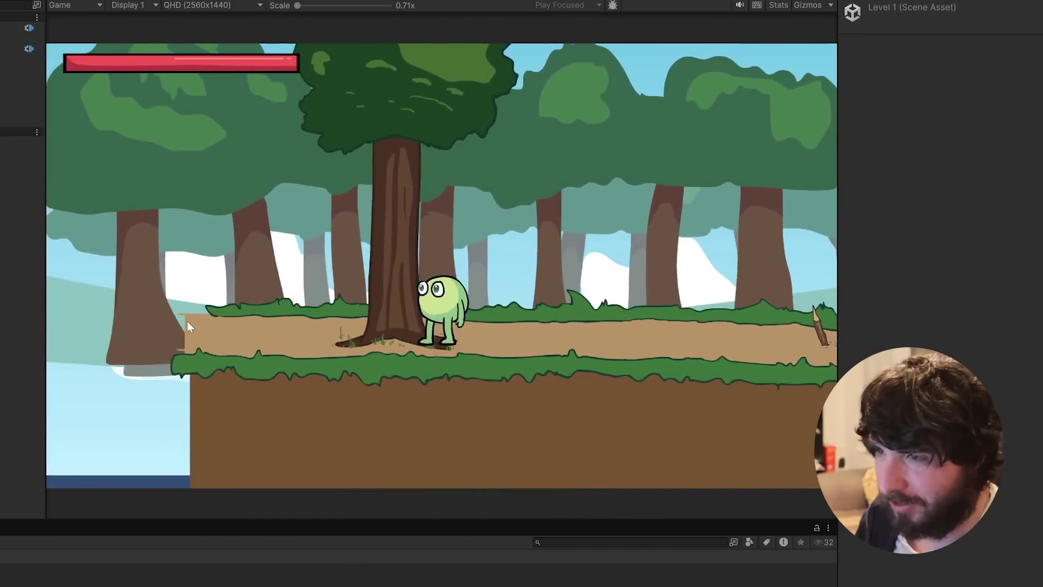
key("d")
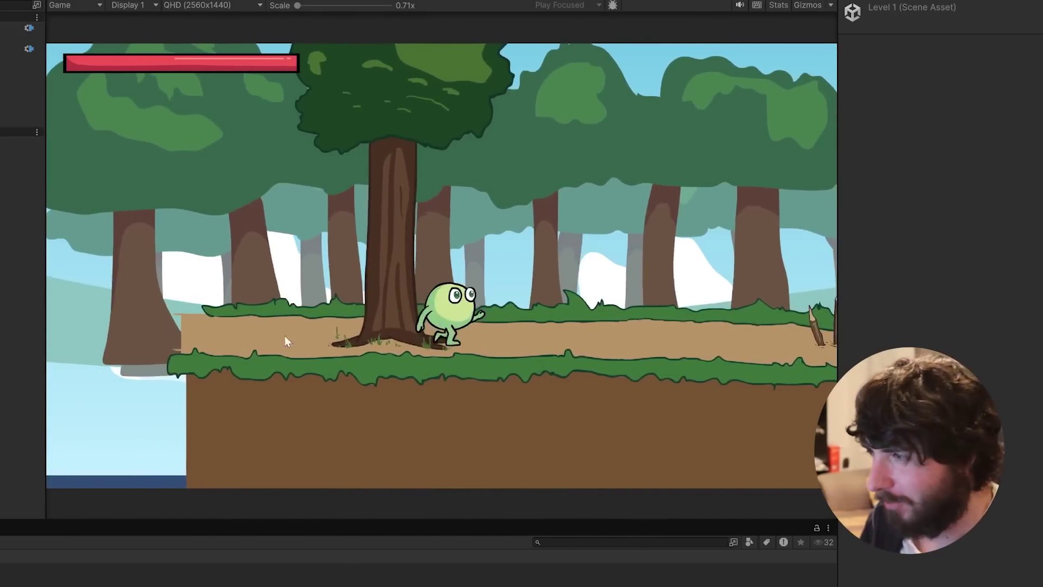
key("d")
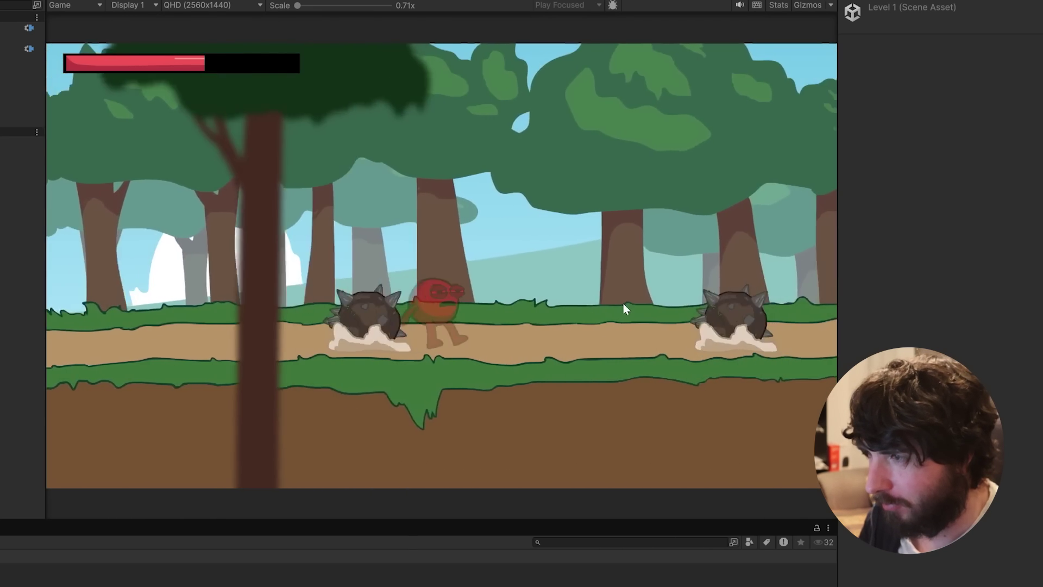
key("d")
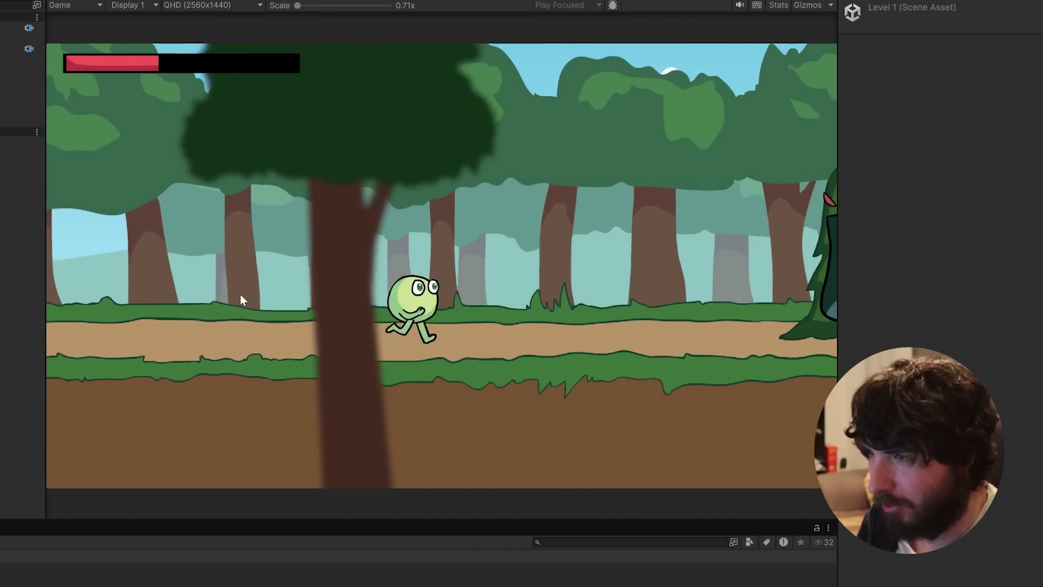
key("Left")
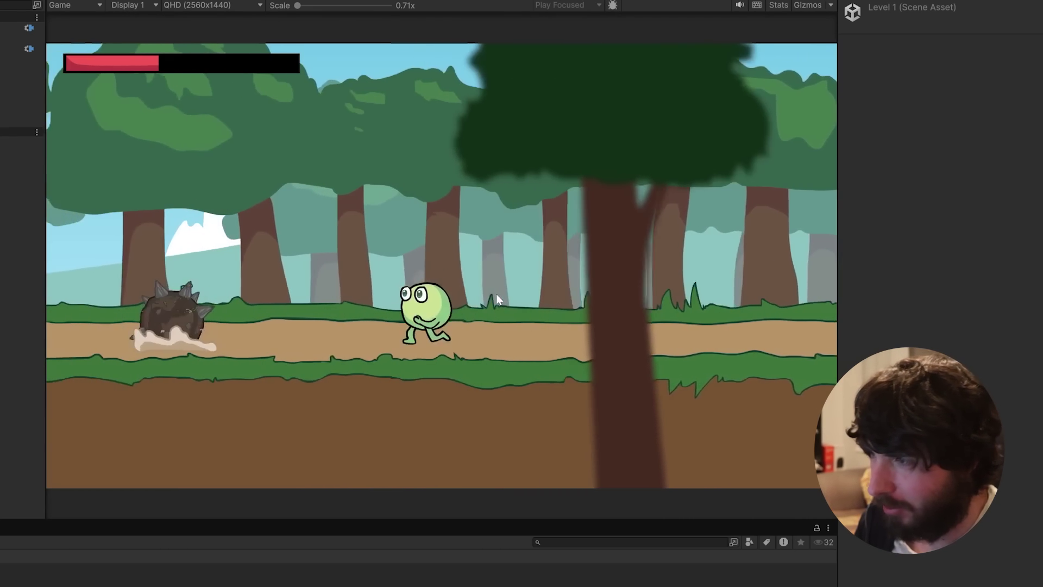
key("Right")
key("space")
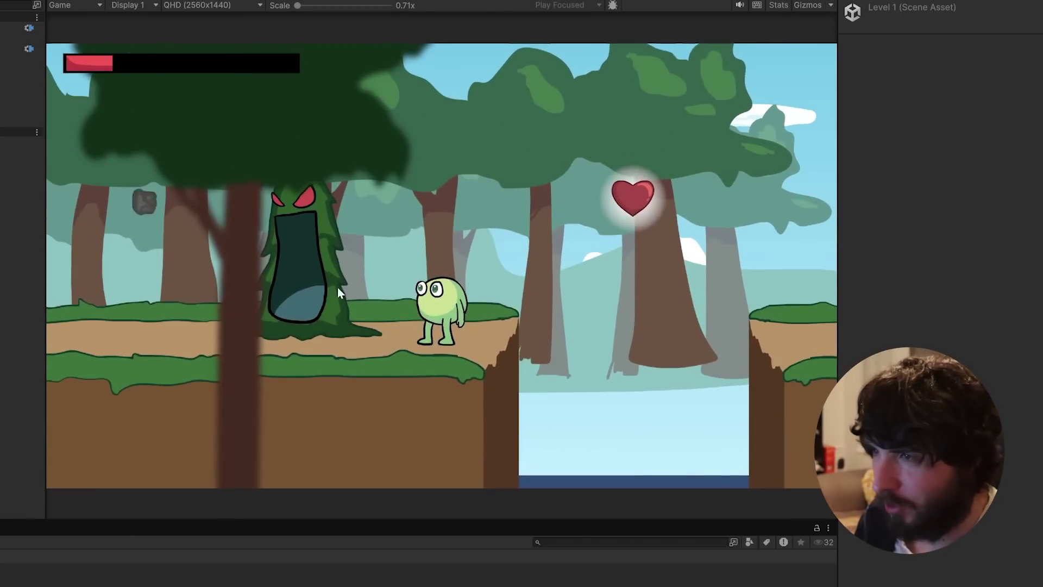
key("Left")
key("space")
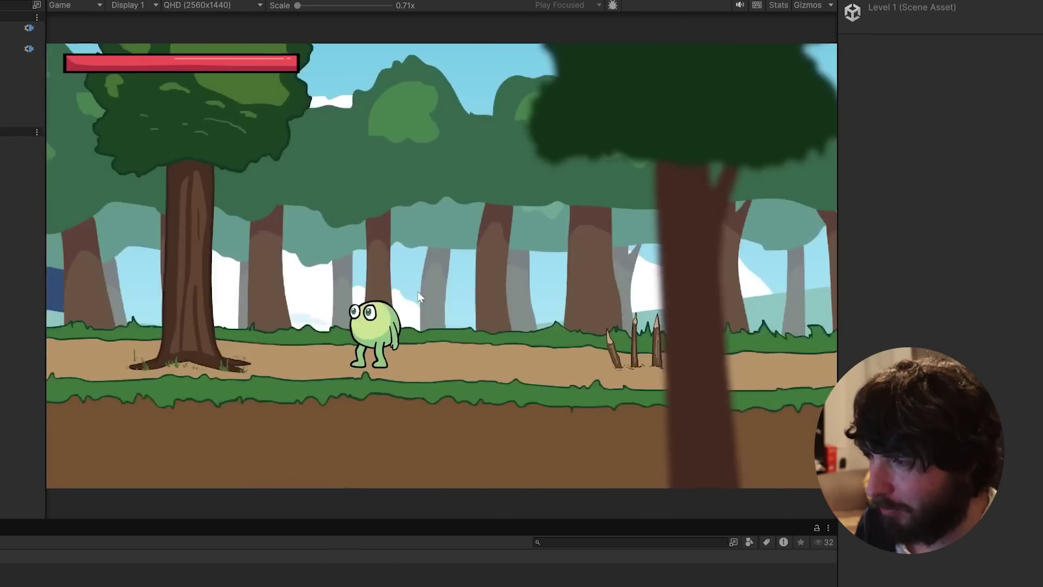
After respawning, run right jumping the stakes, hedgehog and pit onto the right platform.
key("Right")
key("space")
key("space")
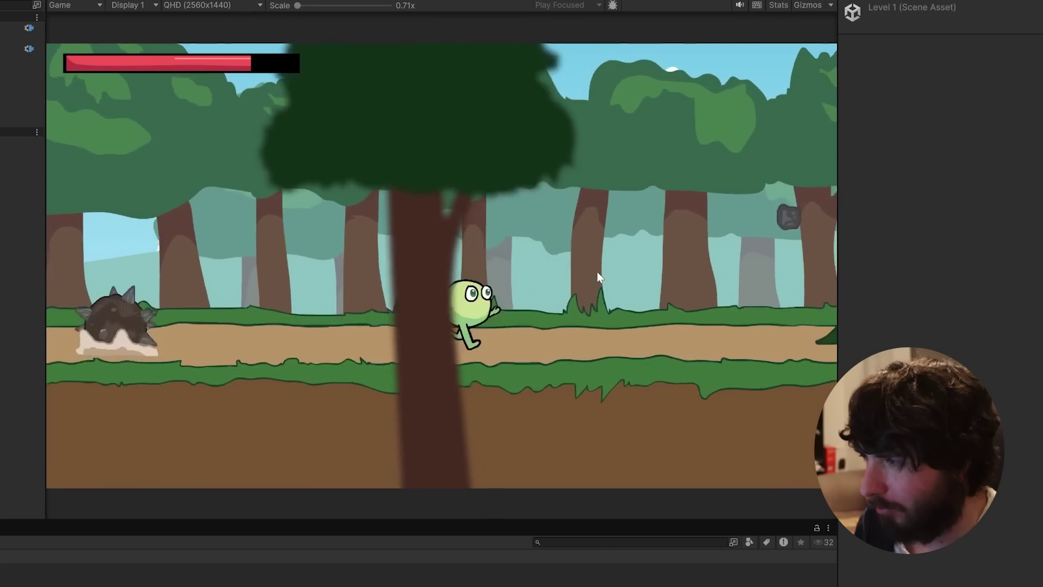
key("space")
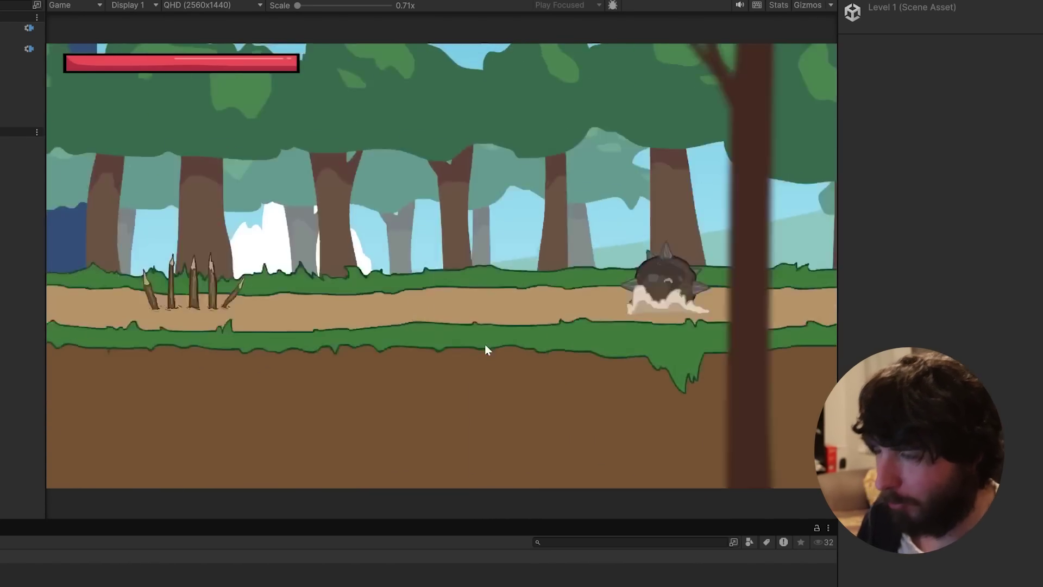
key("space")
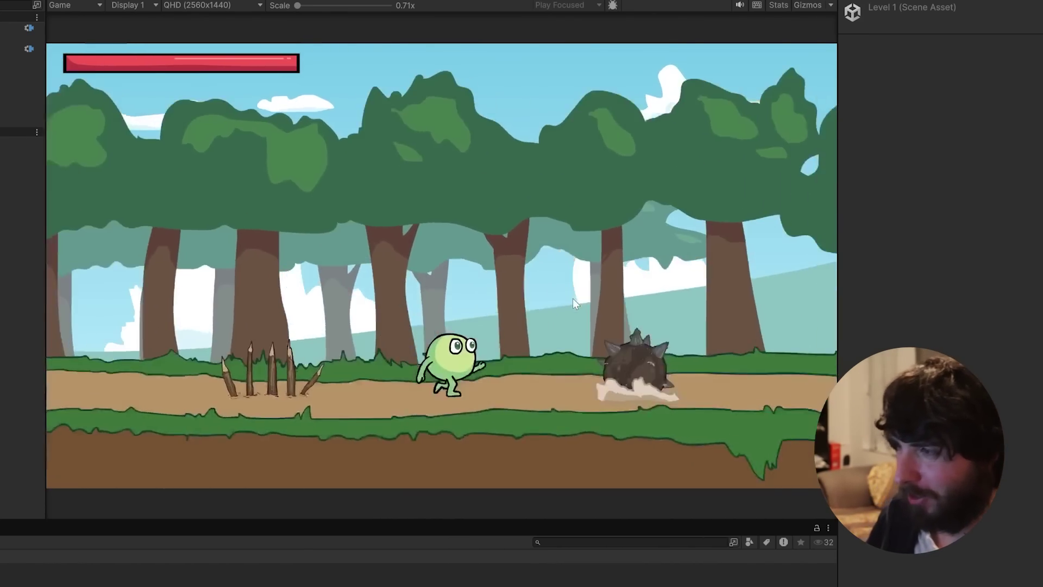
key("space")
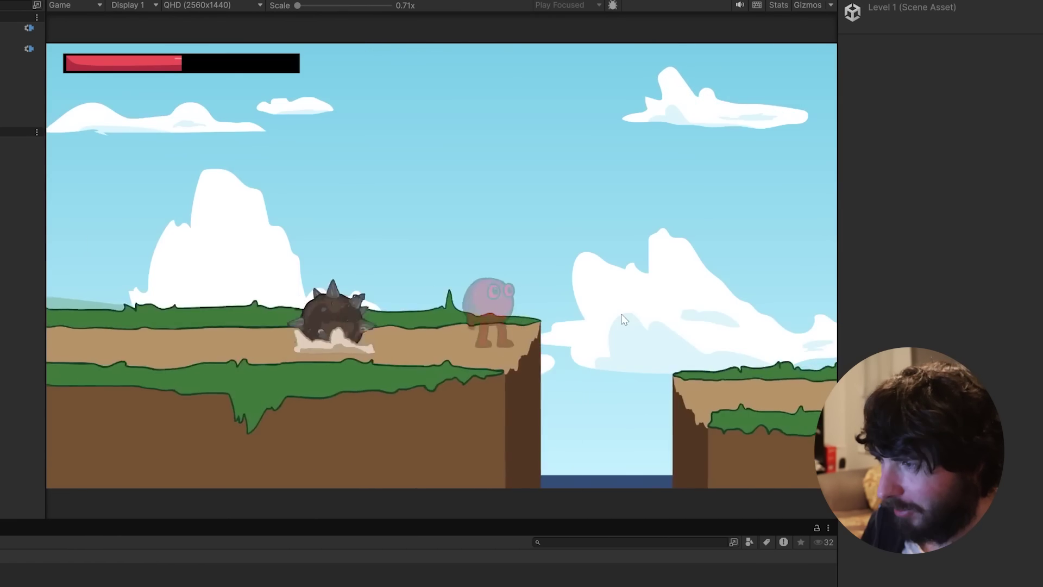
key("space")
key("space")
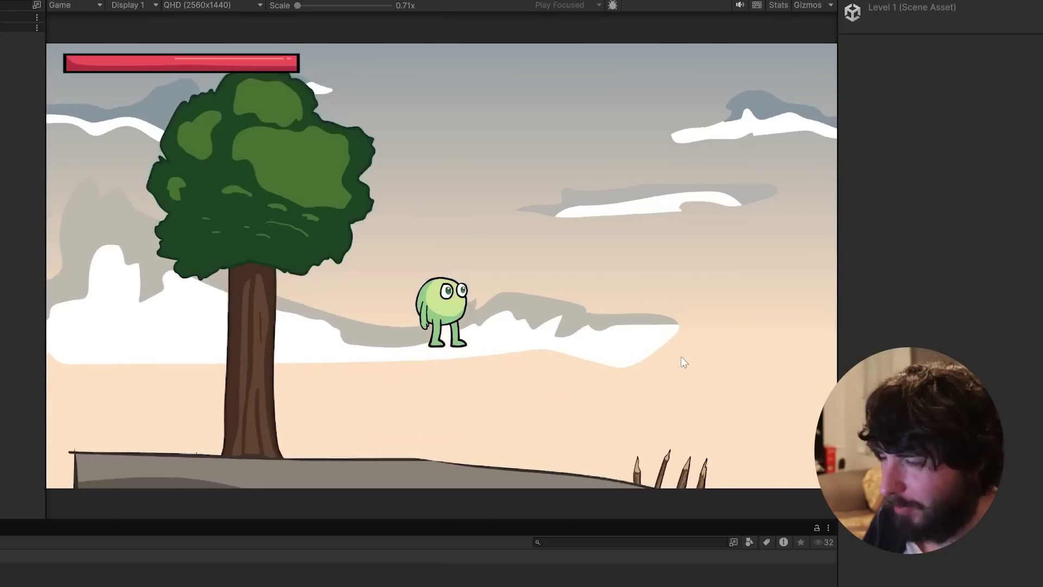
Start Level 2 by walking and jumping around the tree near the beginning.
key("Left")
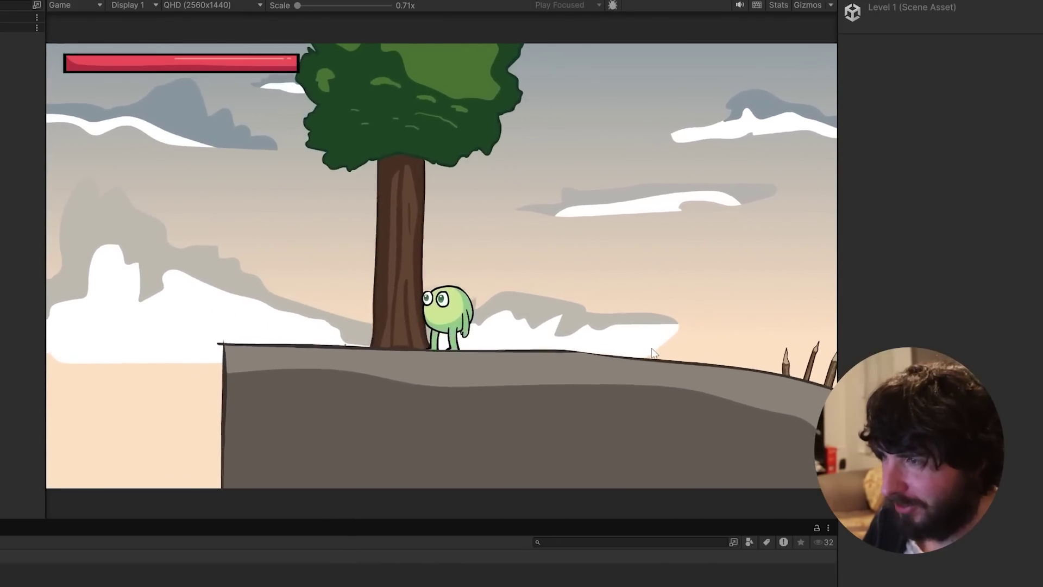
key("Right")
key("space")
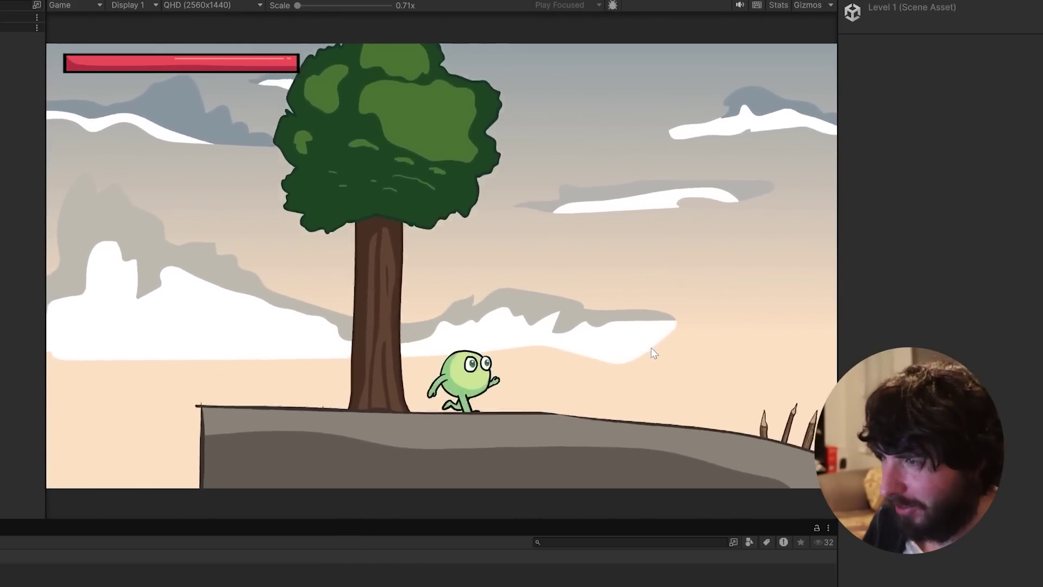
key("Right")
key("space")
key("Left")
key("Right")
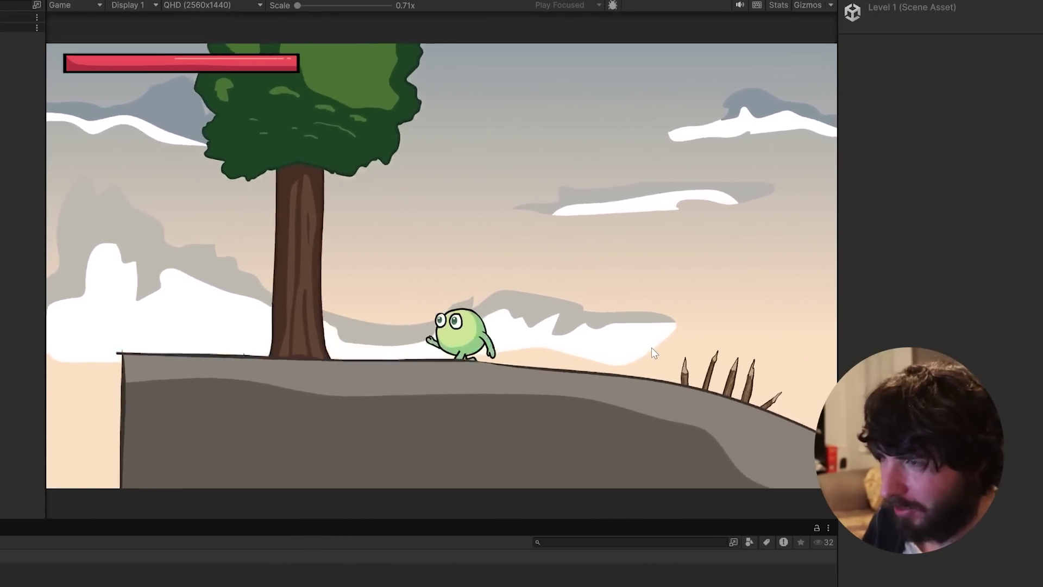
key("Left")
key("space")
key("Right")
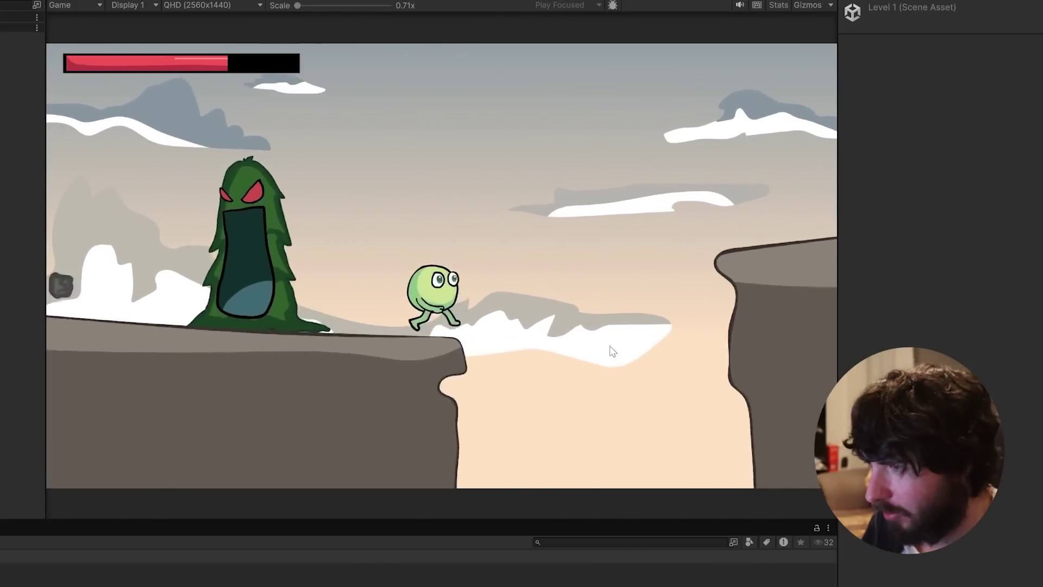
Jump the gap, spiked enemies and stakes, then run into the green goal flag.
key("Right")
key("space")
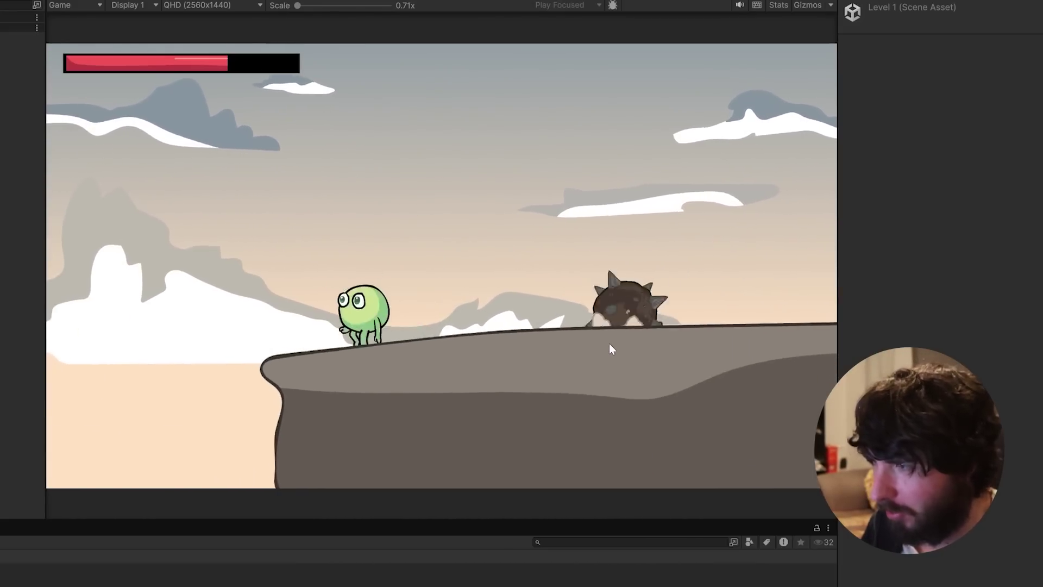
key("Right")
key("space")
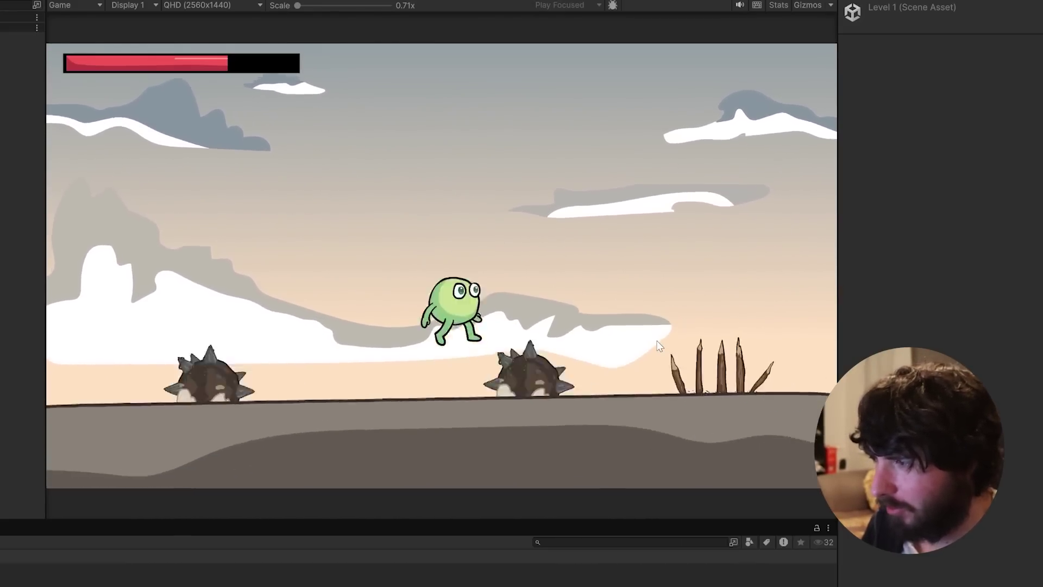
key("Right")
key("space")
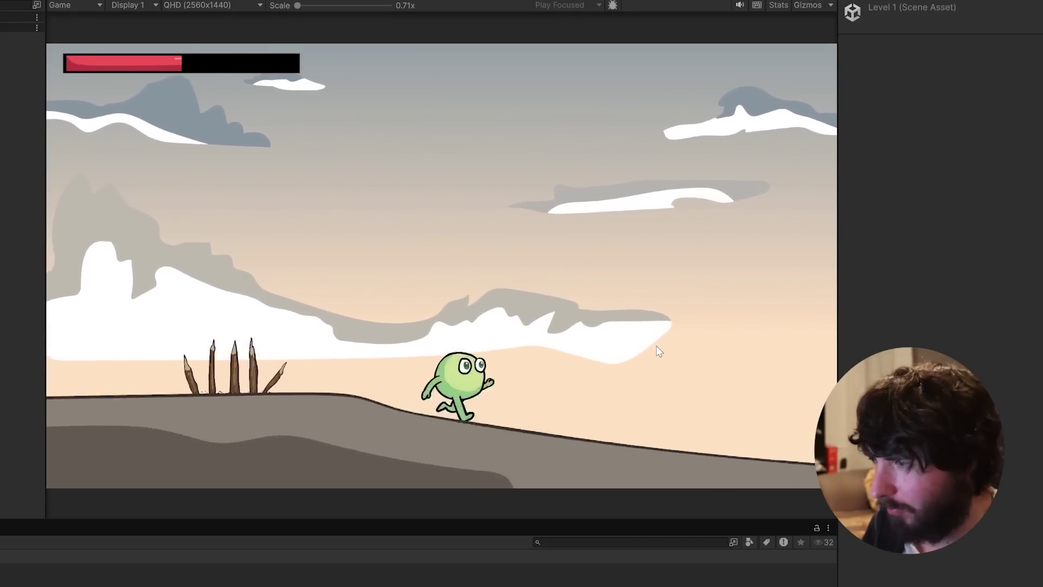
key("Left")
key("space")
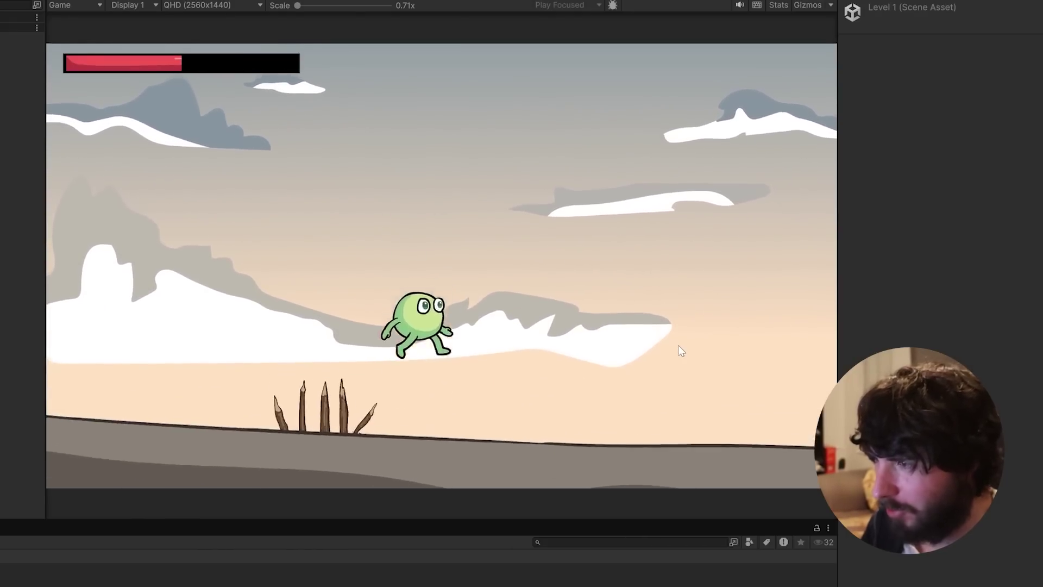
key("Right")
key("space")
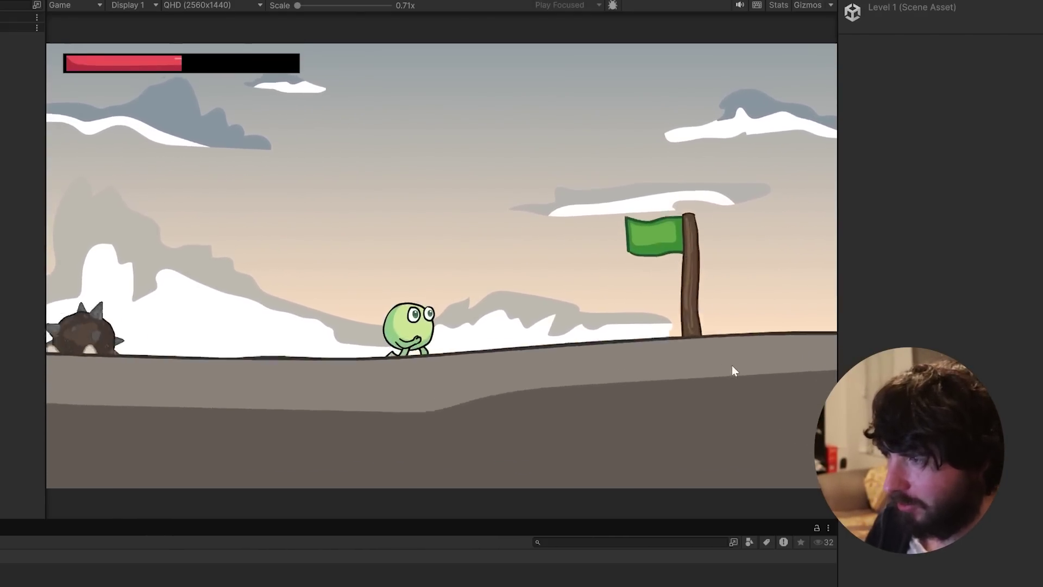
key("Right")
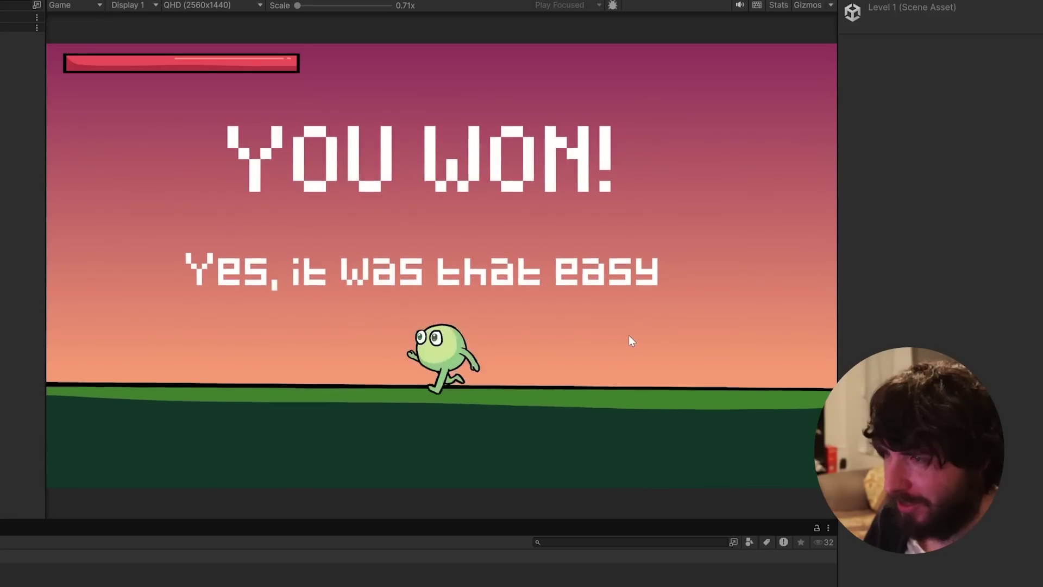
key("space")
key("Left")
key("space")
key("Right")
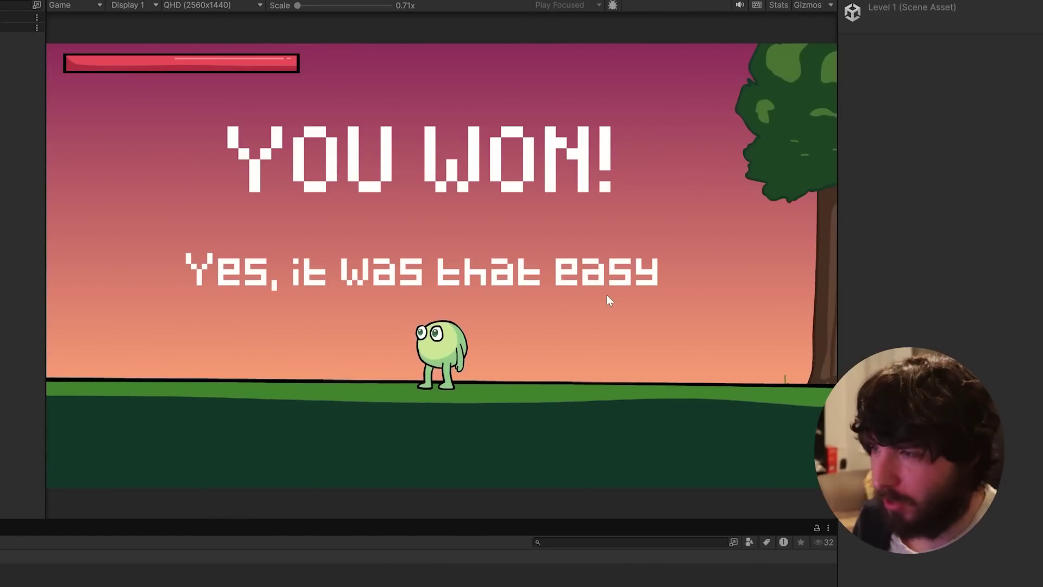
key("Left")
key("space")
key("Right")
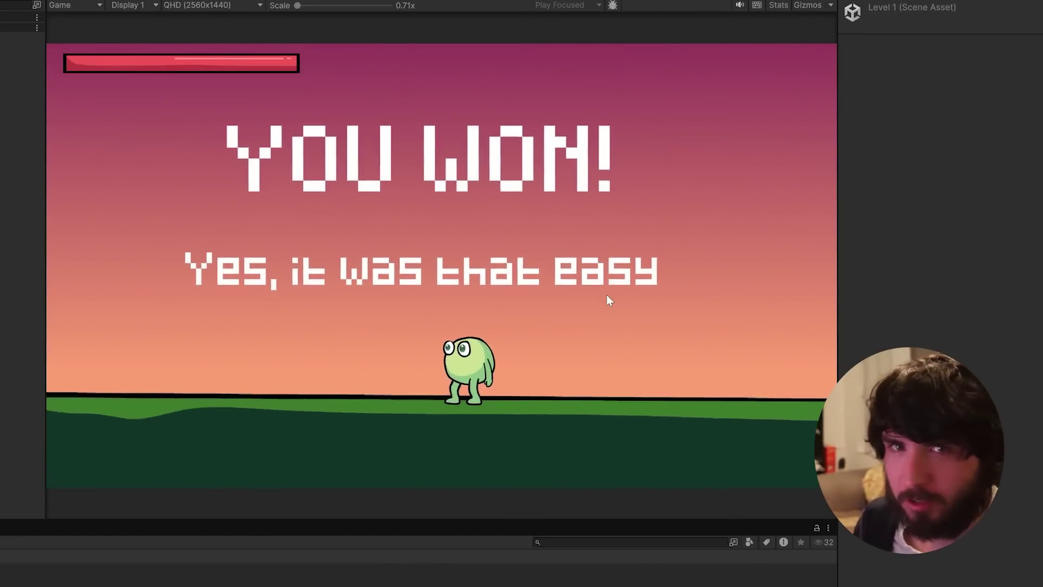
key("Left")
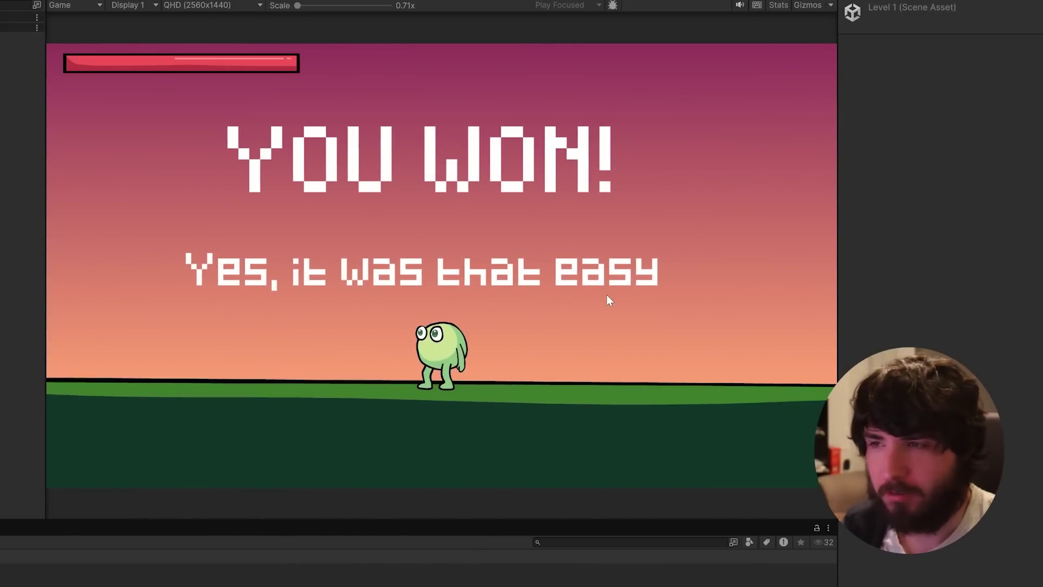
key("Right")
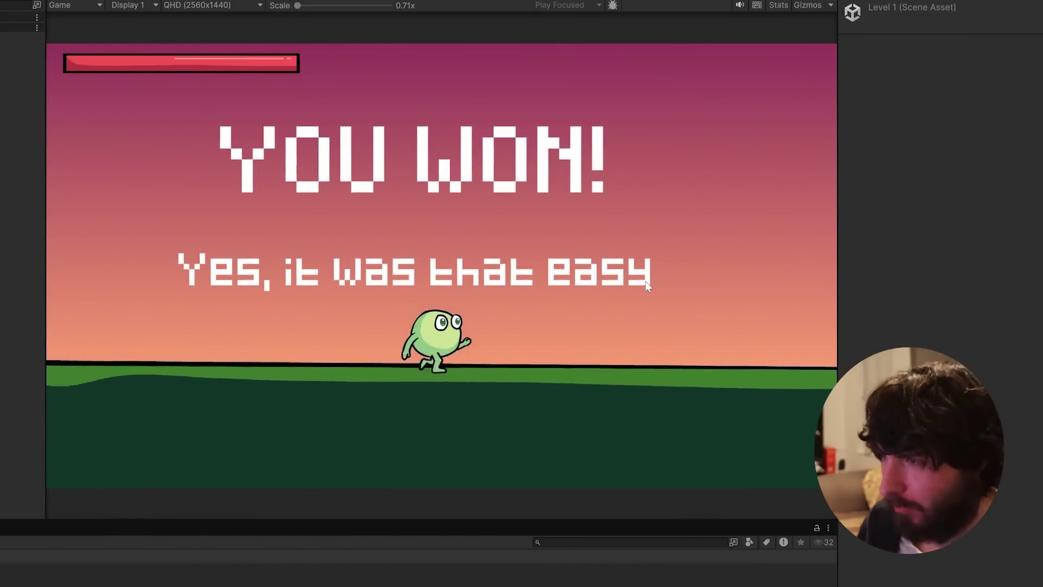
key("space")
key("Left")
key("space")
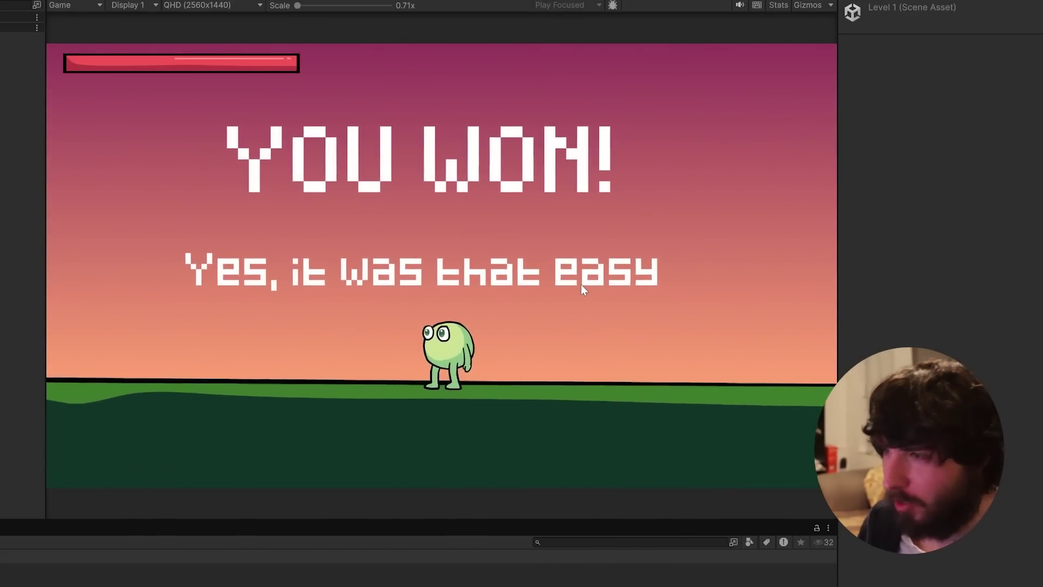
key("Right")
key("space")
key("Left")
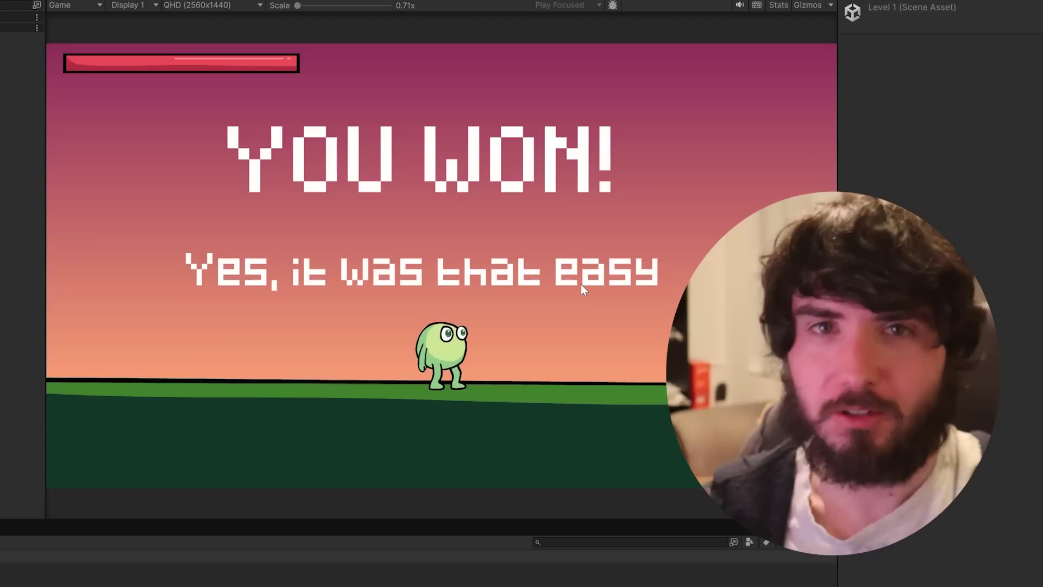
key("Right")
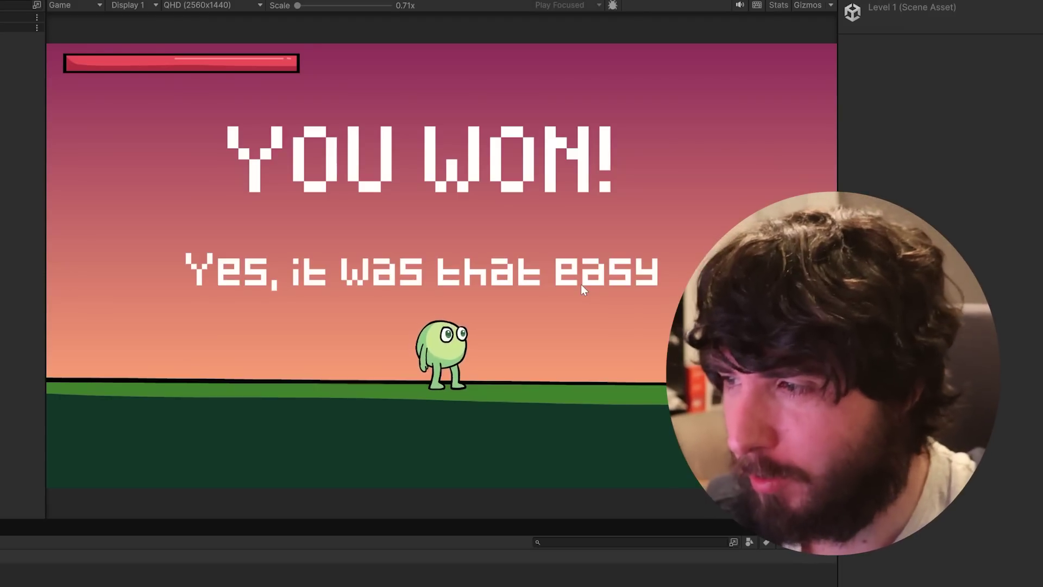